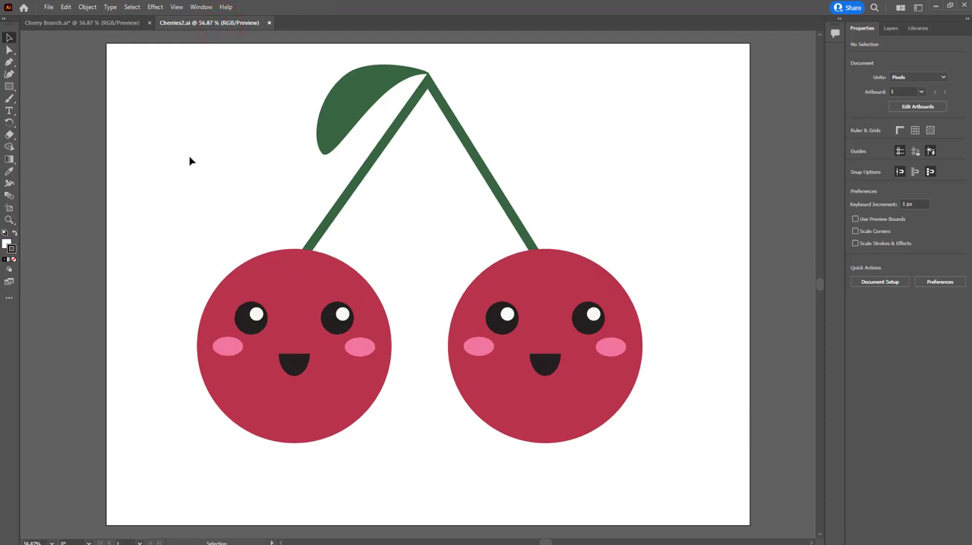
# Create a new web document named Cherry Branch 2 from the Minimum preset, 1024 x 768 px
pyautogui.click(48, 8)
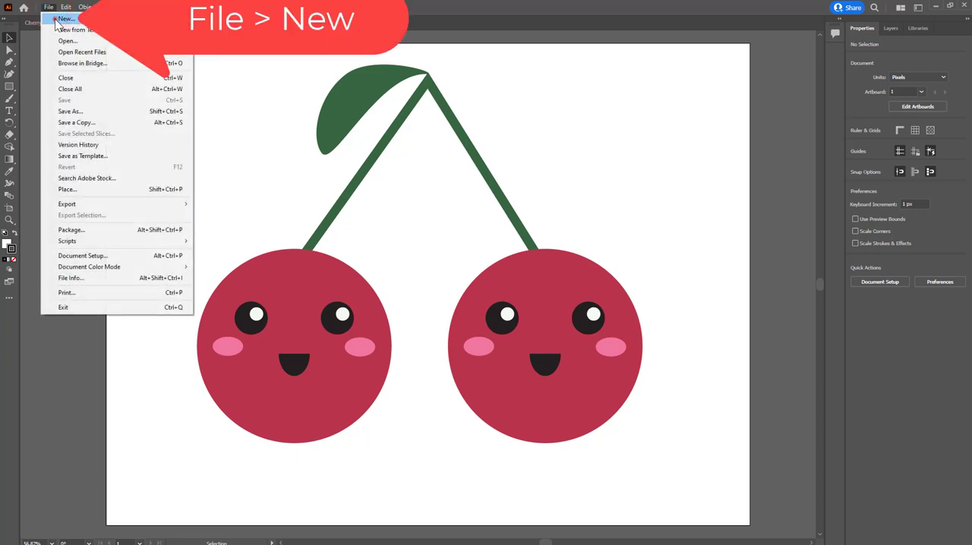
pyautogui.click(62, 19)
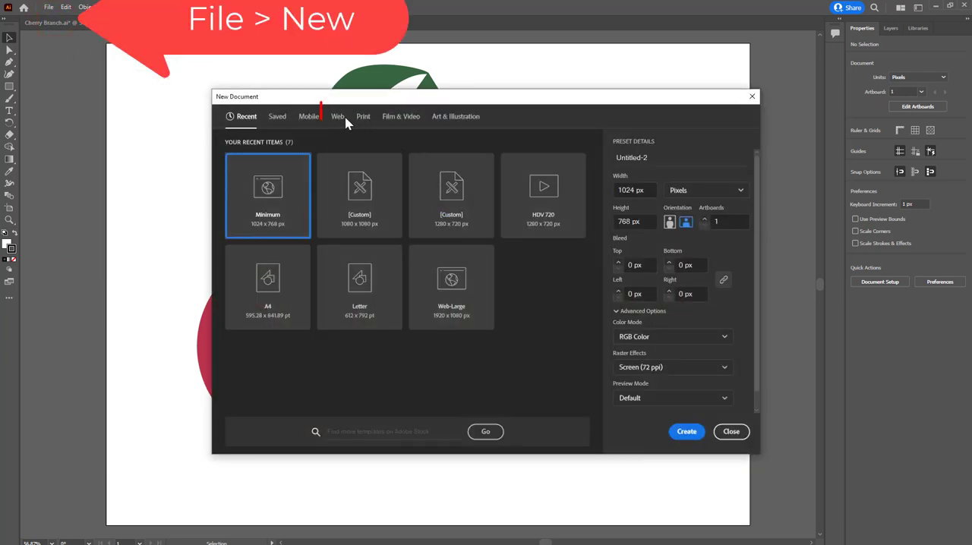
pyautogui.click(339, 119)
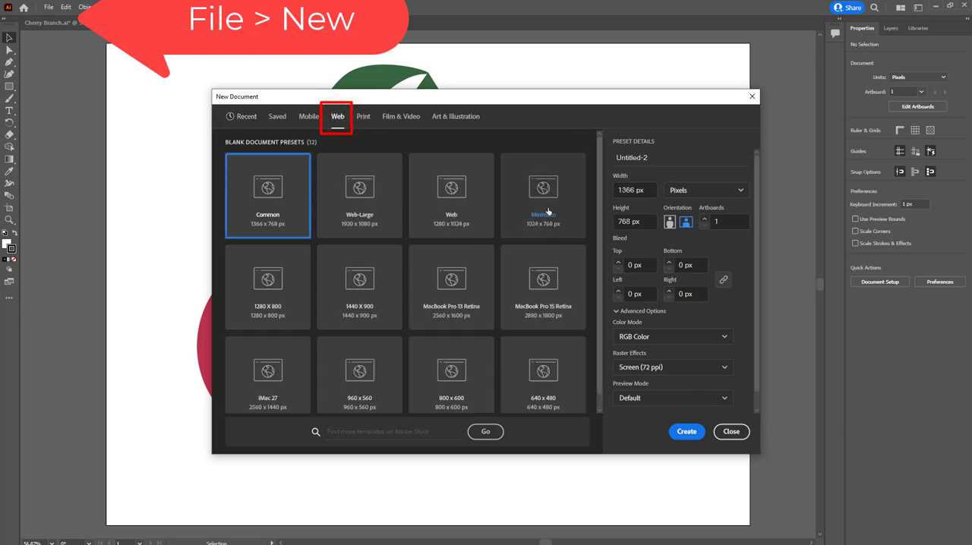
pyautogui.click(548, 212)
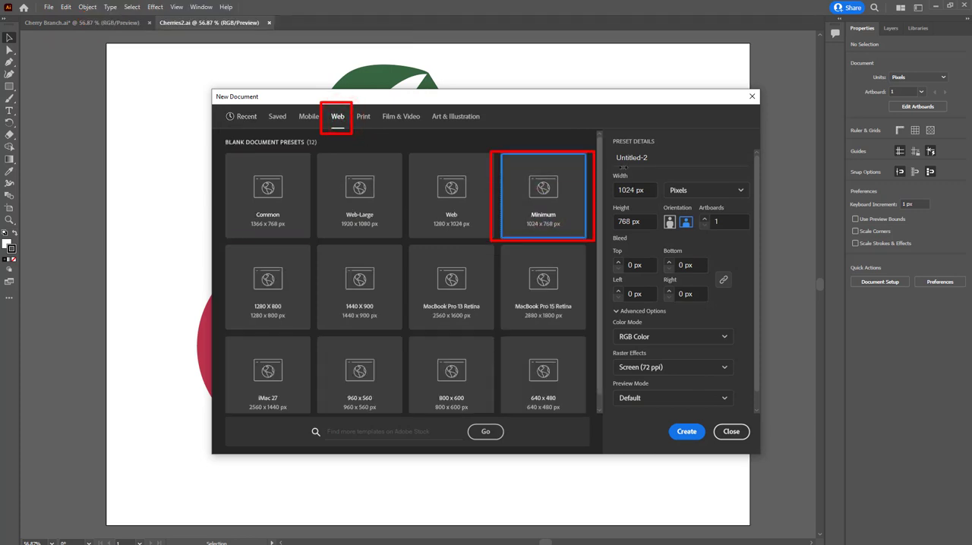
pyautogui.click(667, 156)
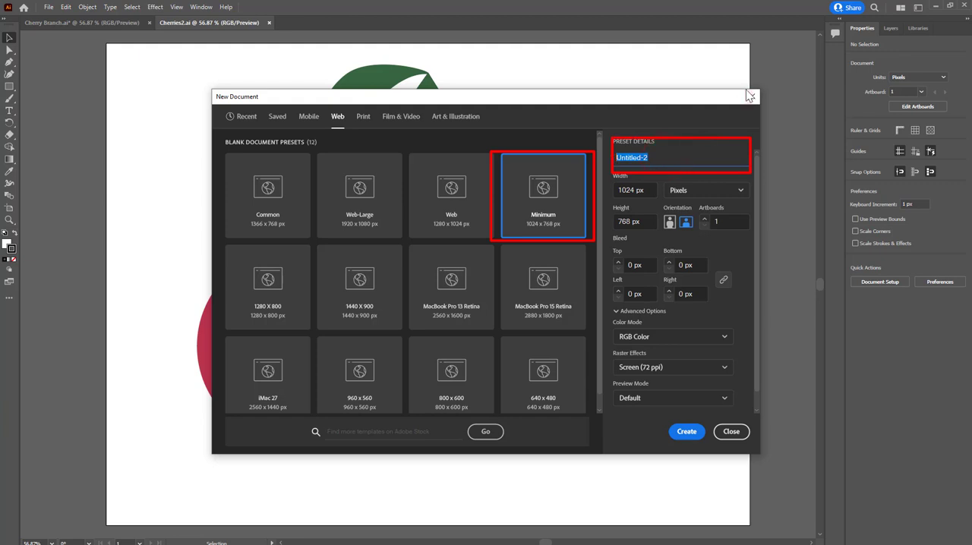
pyautogui.write('Che')
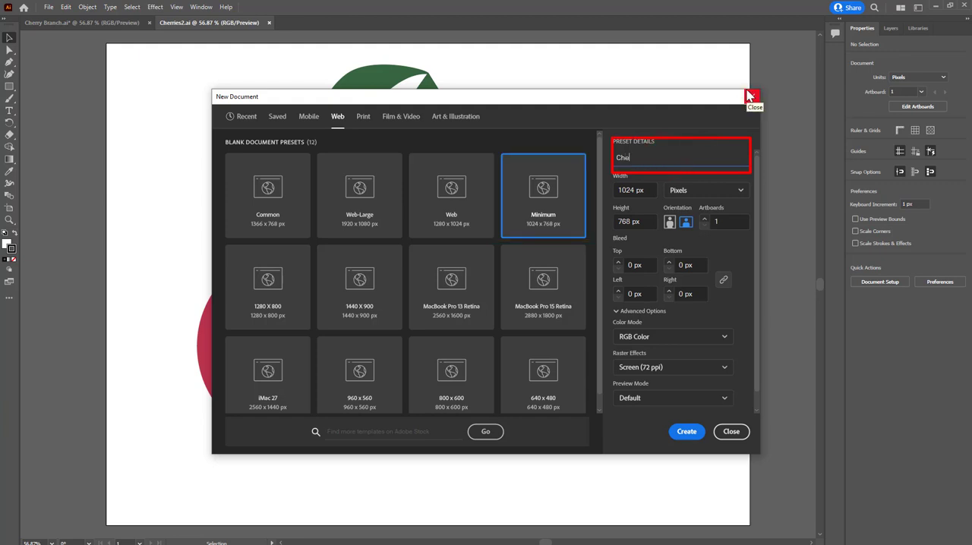
pyautogui.write('rry B')
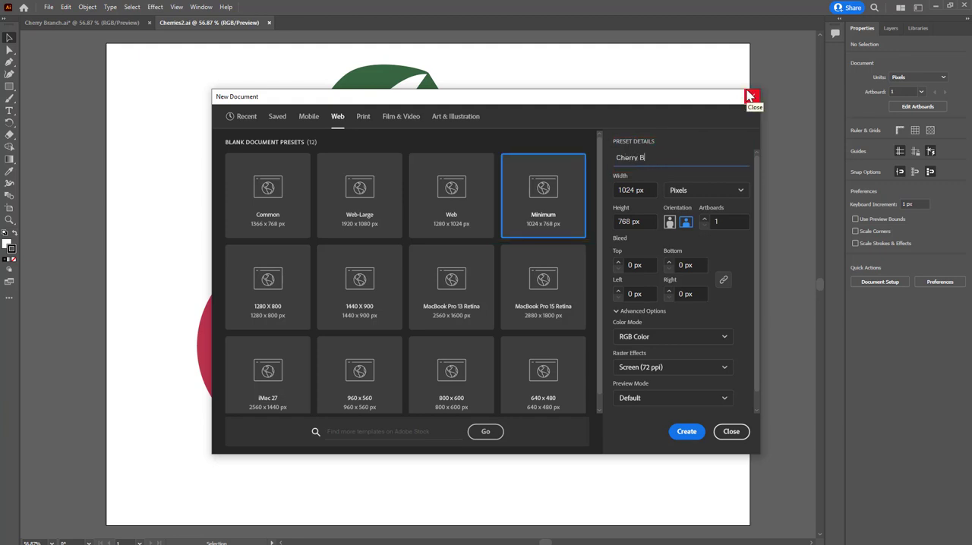
pyautogui.write('ranch 2')
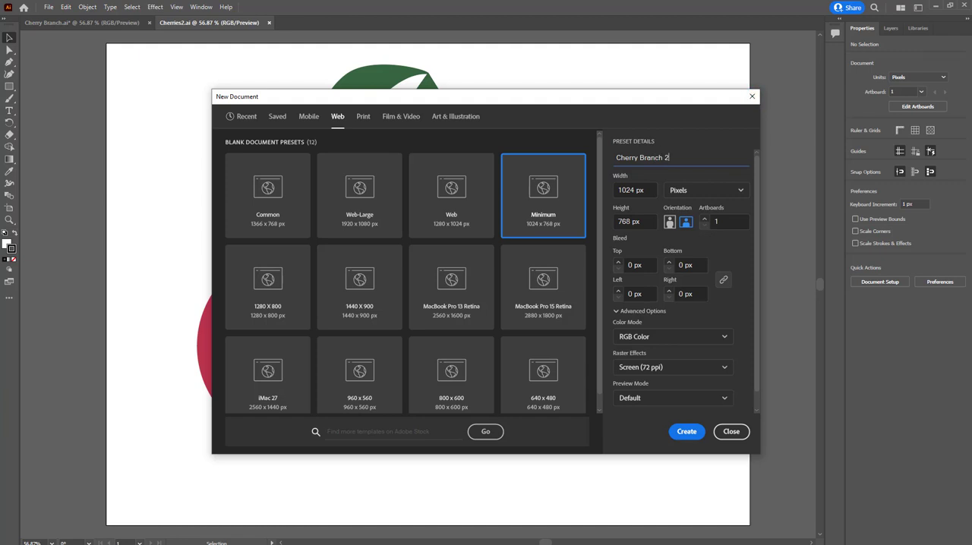
pyautogui.click(686, 432)
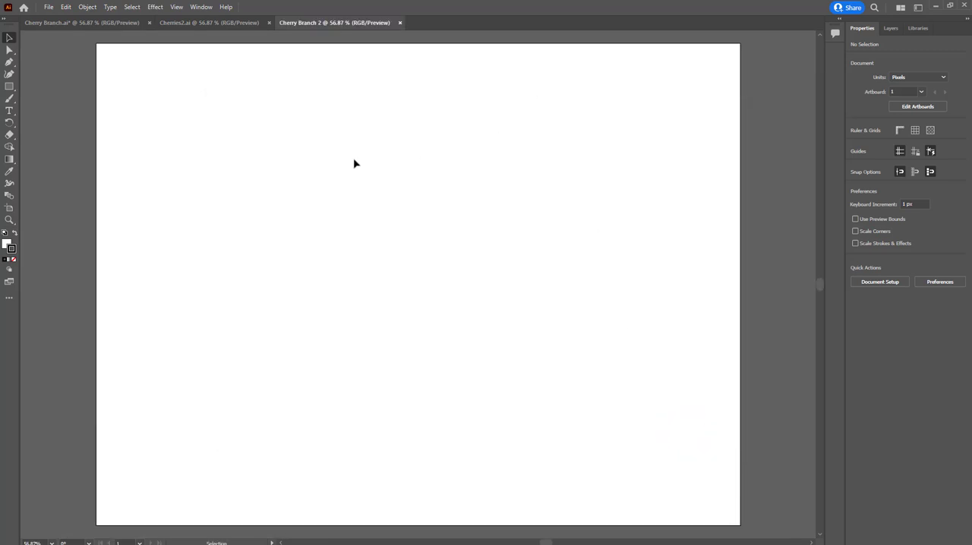
# Prepare the Pen tool with a dark brown stroke and no fill, choosing the colours from the document swatches
pyautogui.click(8, 63)
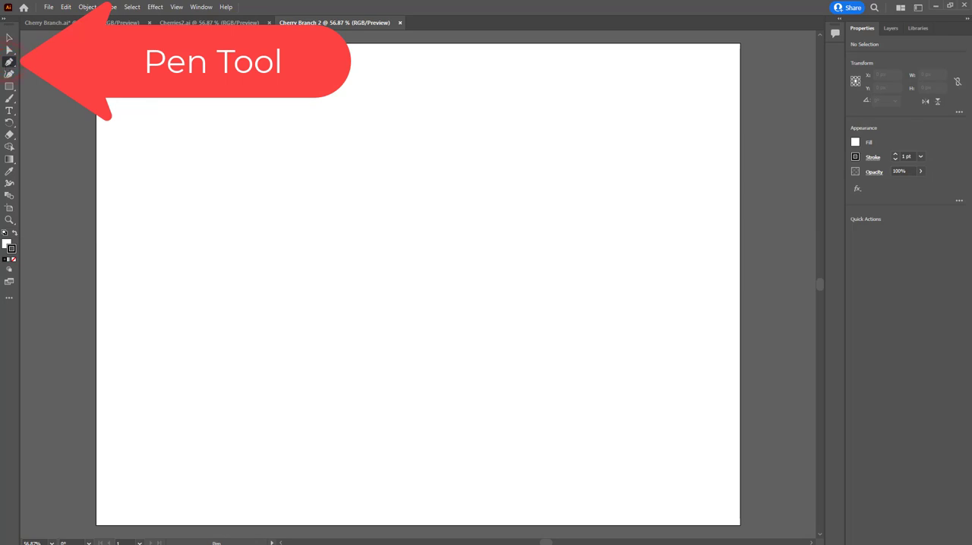
pyautogui.click(202, 7)
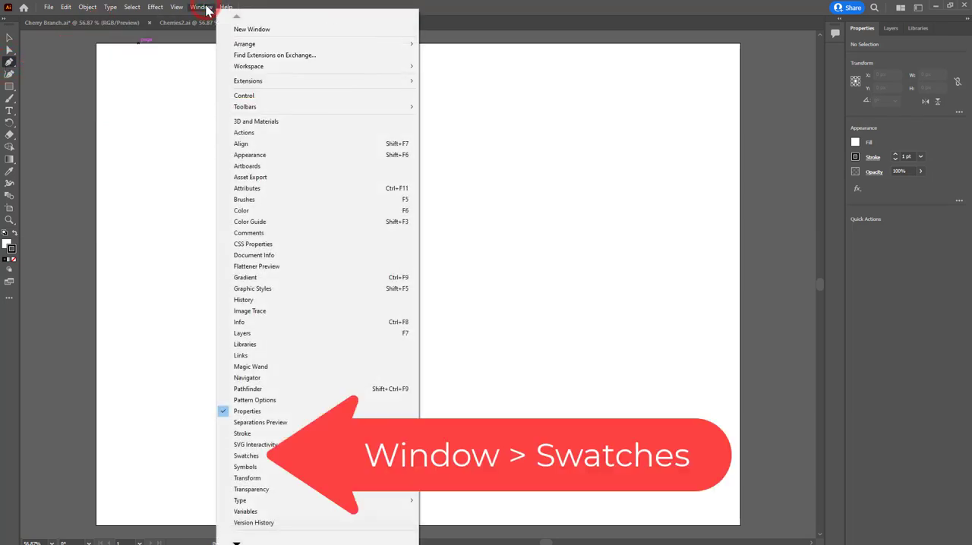
pyautogui.click(251, 456)
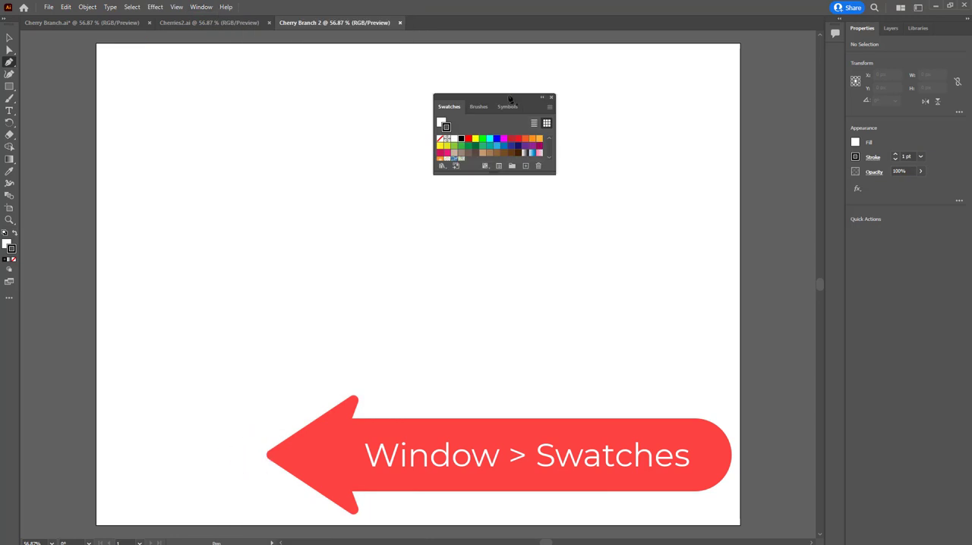
pyautogui.moveTo(508, 95); pyautogui.dragTo(688, 42)
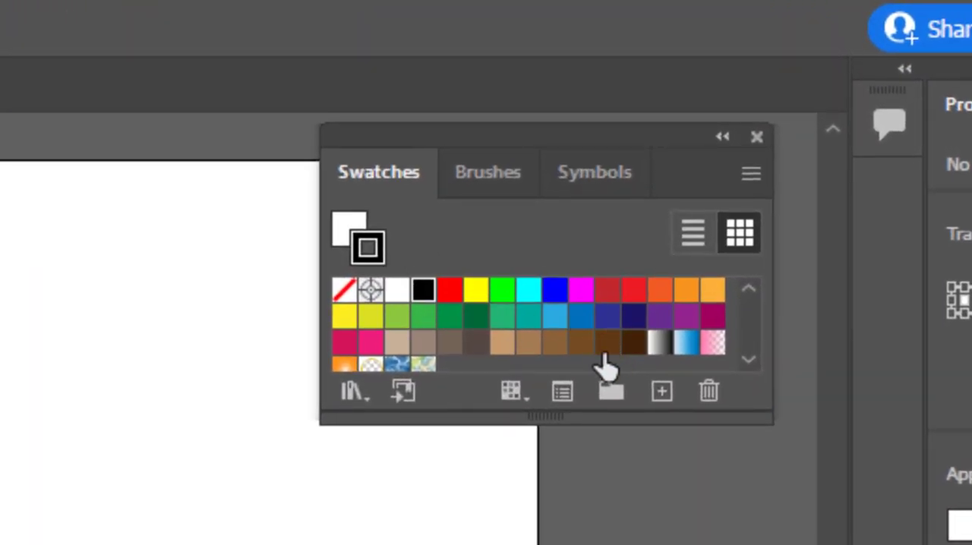
pyautogui.click(606, 344)
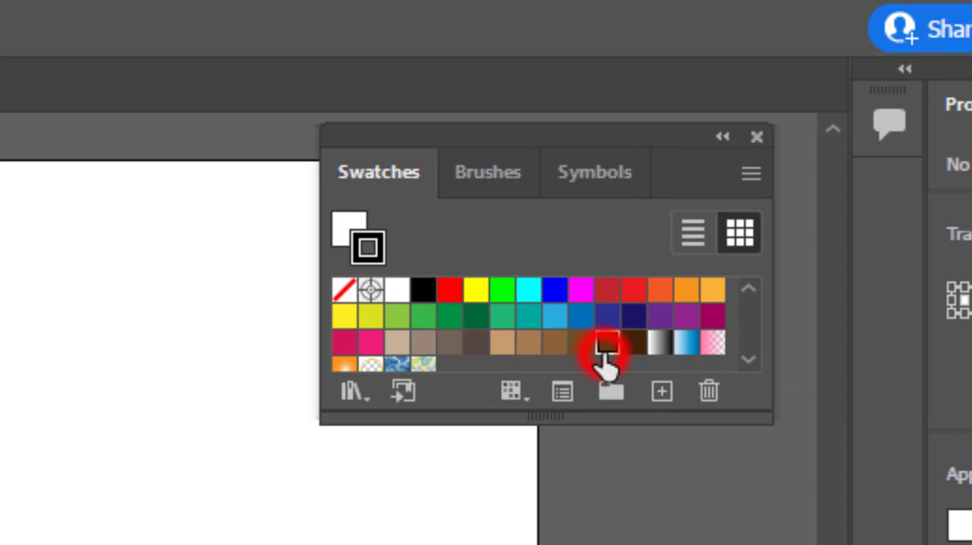
pyautogui.click(348, 233)
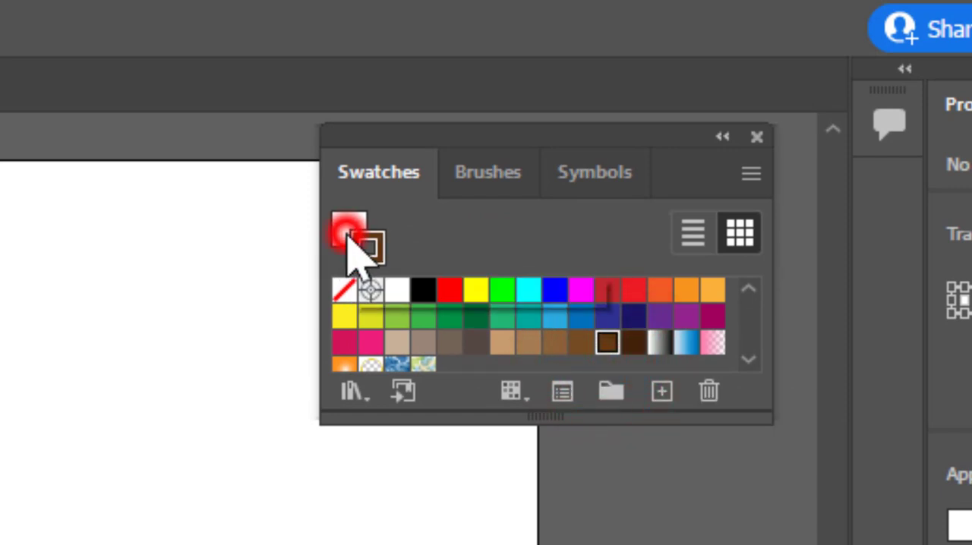
pyautogui.click(344, 293)
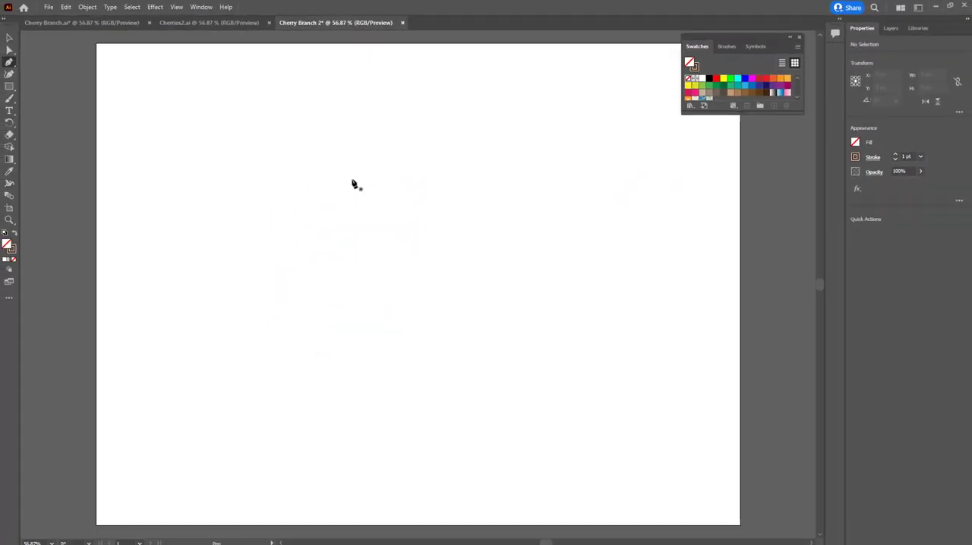
# Draw an open five-point angular path about 786 px wide, sloping down across the artboard's upper half and rising at its right end
pyautogui.click(126, 165)
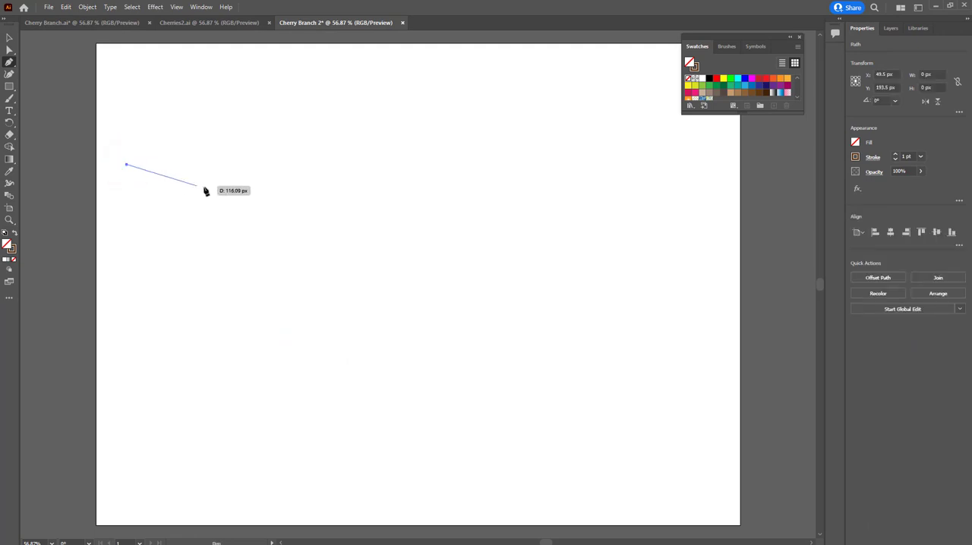
pyautogui.click(259, 203)
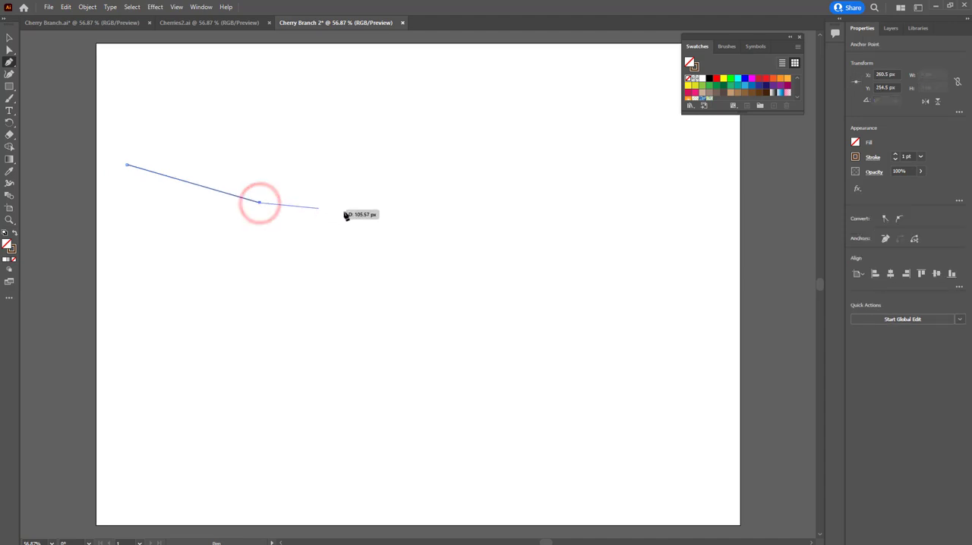
pyautogui.click(387, 217)
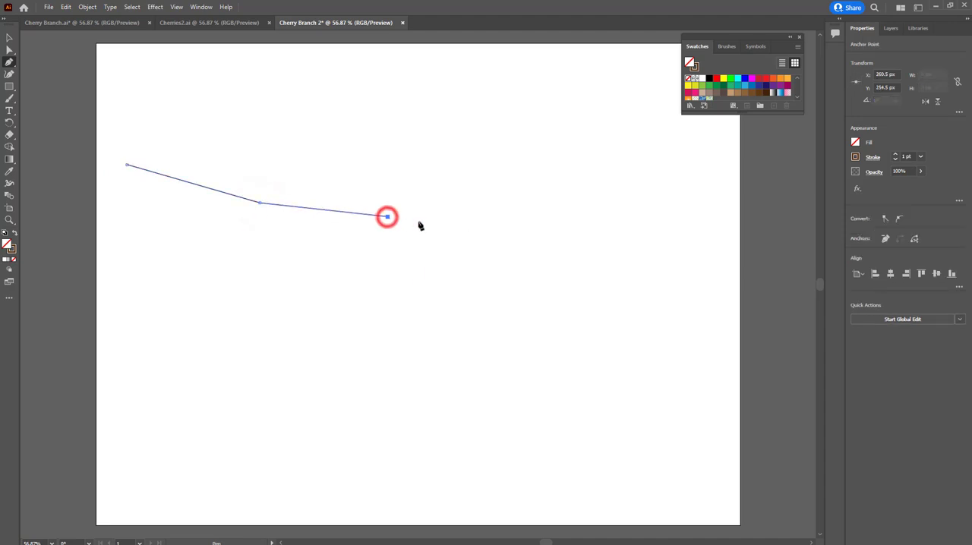
pyautogui.click(527, 253)
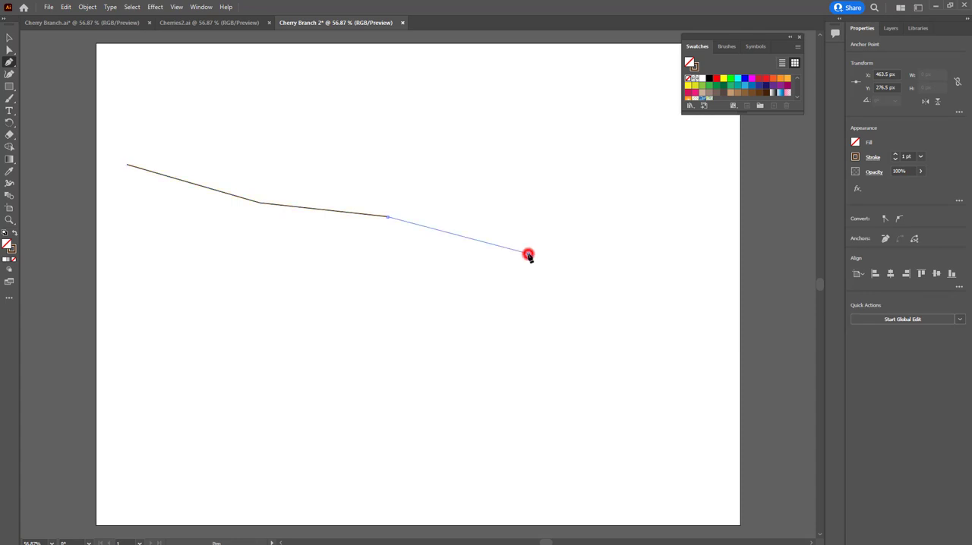
pyautogui.click(622, 238)
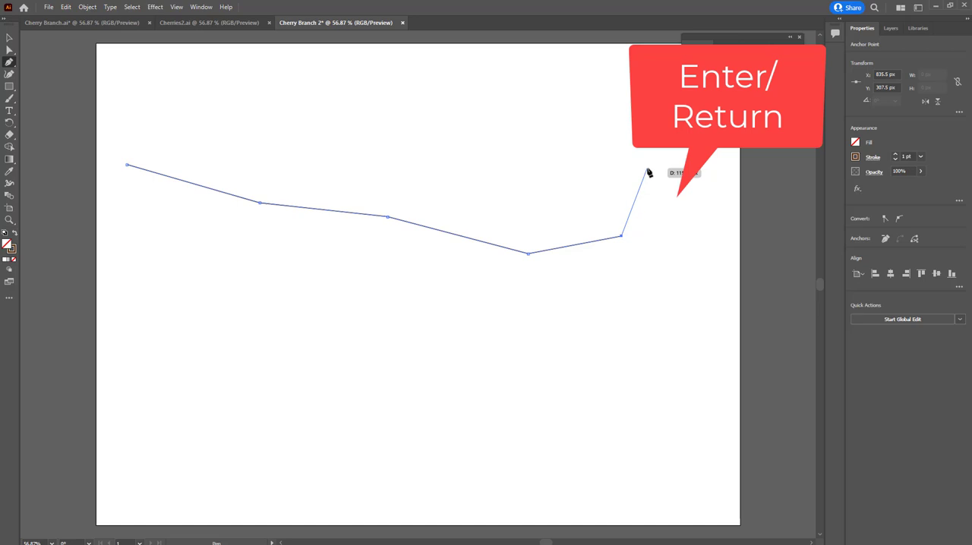
pyautogui.press('Return')
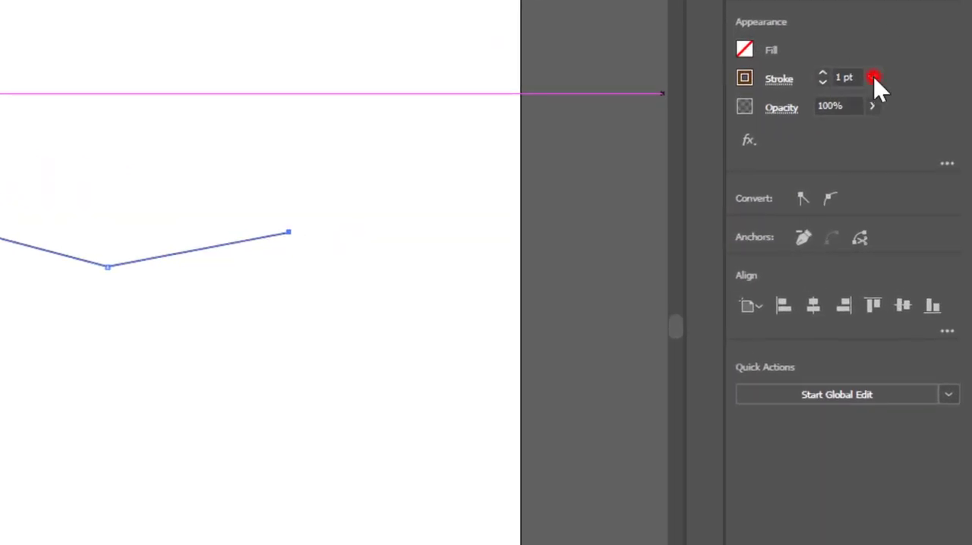
# Set the branch path's stroke weight to 40 pt and convert it to a filled shape with Outline Stroke
pyautogui.click(873, 77)
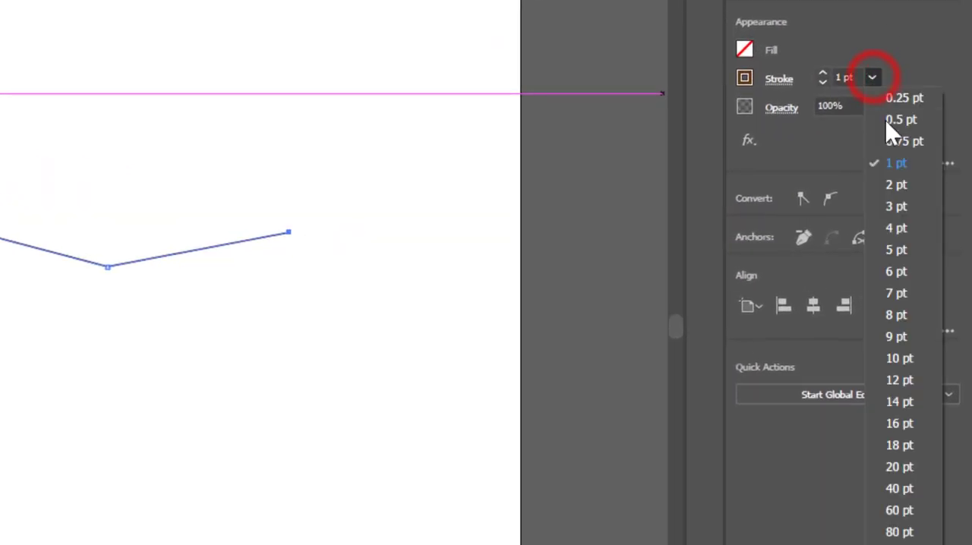
pyautogui.click(912, 488)
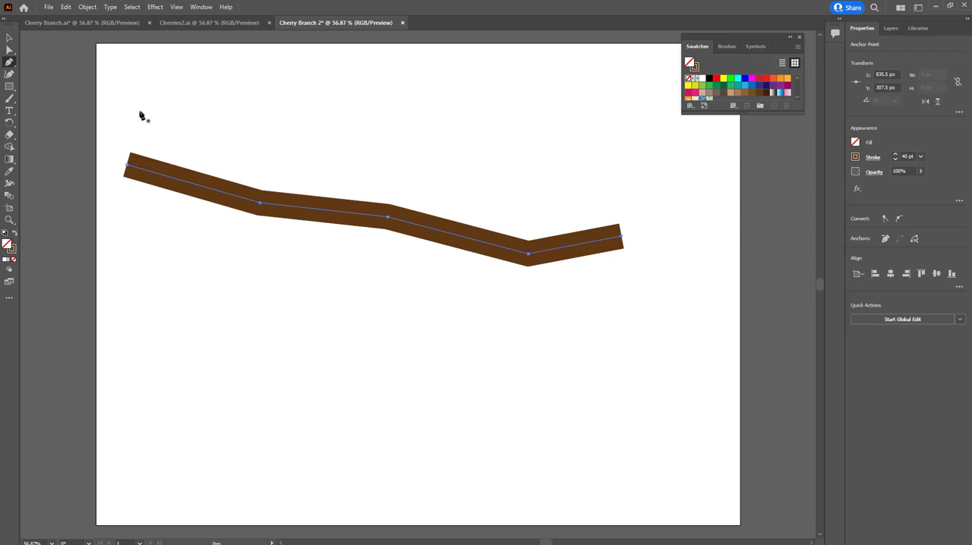
pyautogui.click(87, 7)
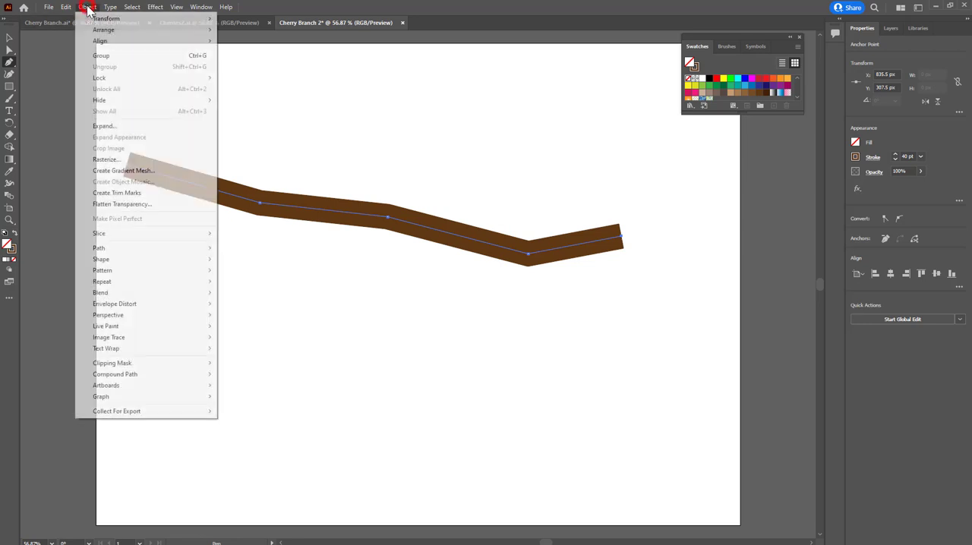
pyautogui.moveTo(180, 248)
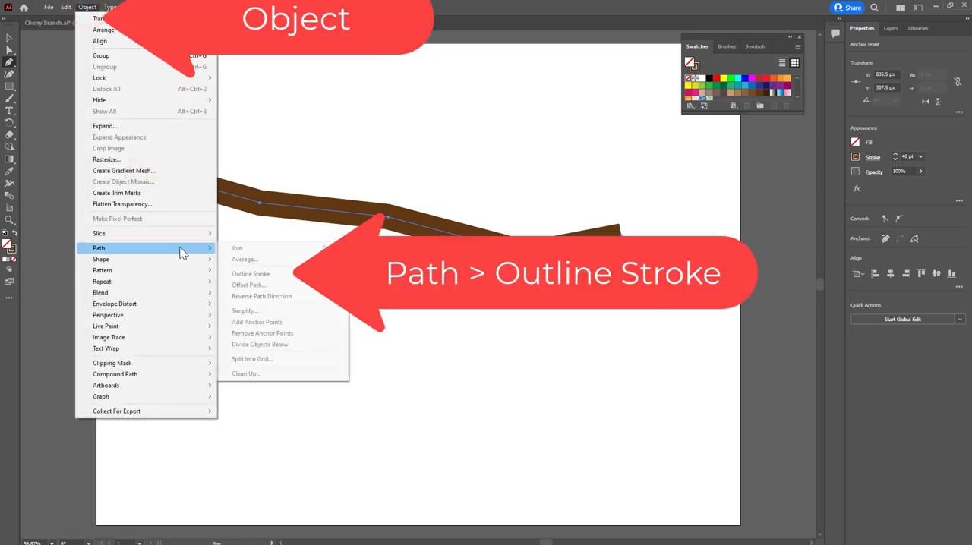
pyautogui.click(274, 275)
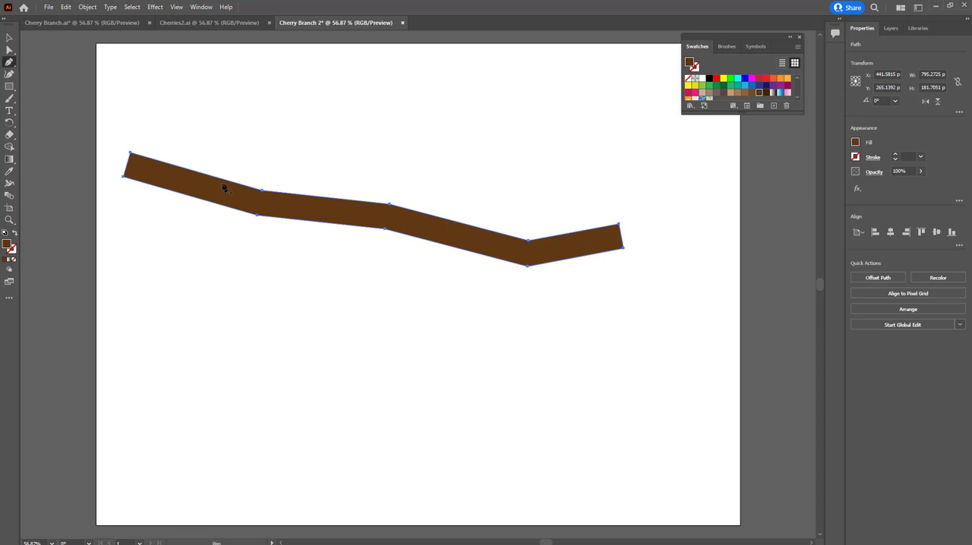
# Start a Roughen effect on the branch shape with a relative size of 1% and a detail of 2 per inch
pyautogui.click(153, 9)
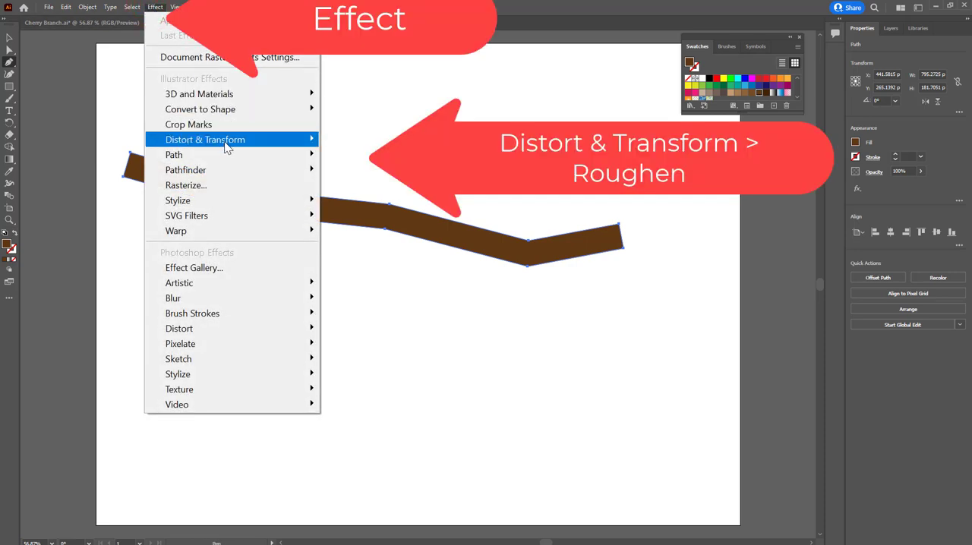
pyautogui.moveTo(227, 144)
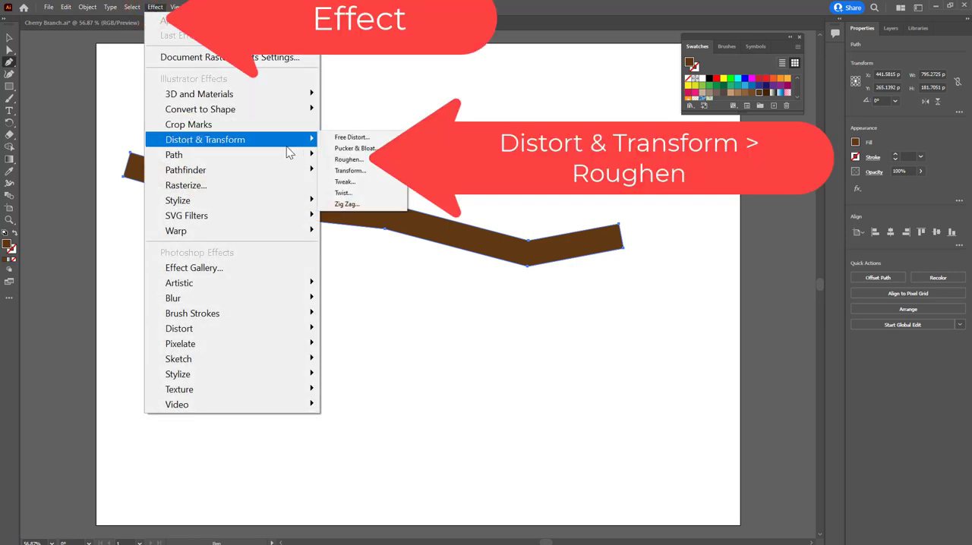
pyautogui.click(351, 160)
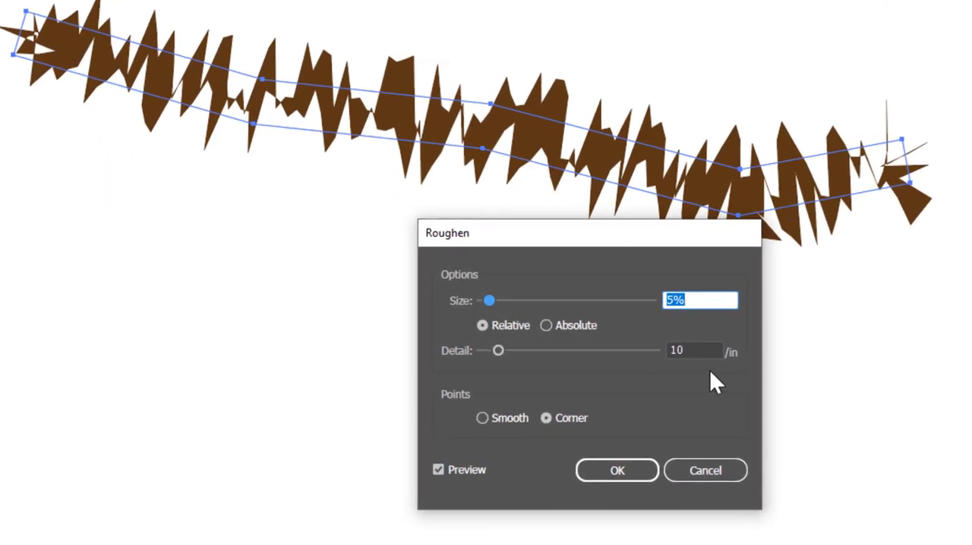
pyautogui.doubleClick(672, 300)
pyautogui.write('1')
pyautogui.doubleClick(692, 349)
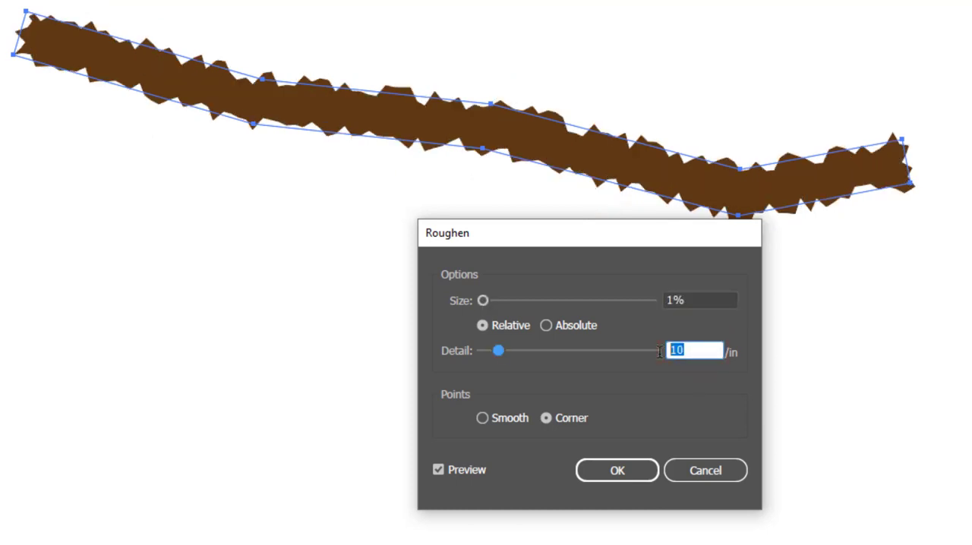
pyautogui.write('2')
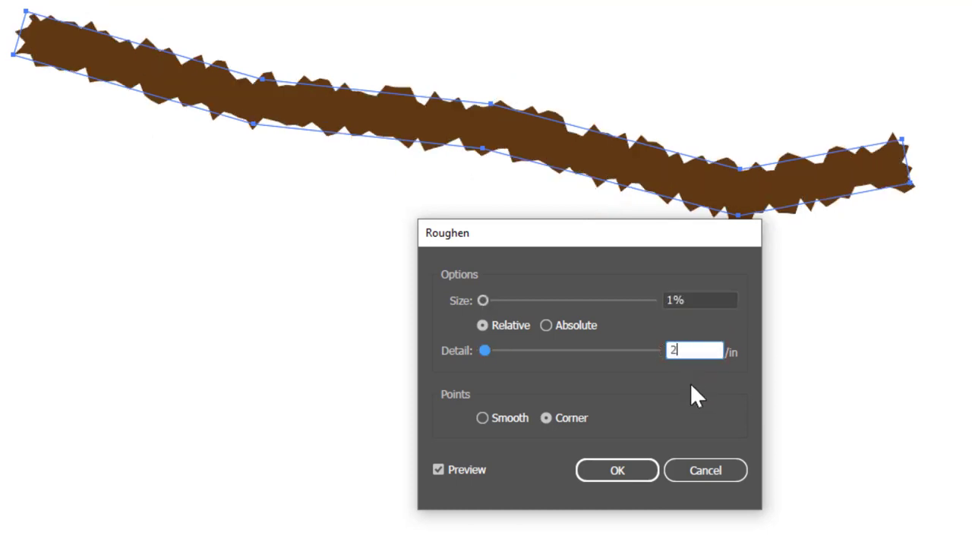
# Compare smooth and corner points in the Roughen preview, then apply the effect with corner points
pyautogui.click(600, 382)
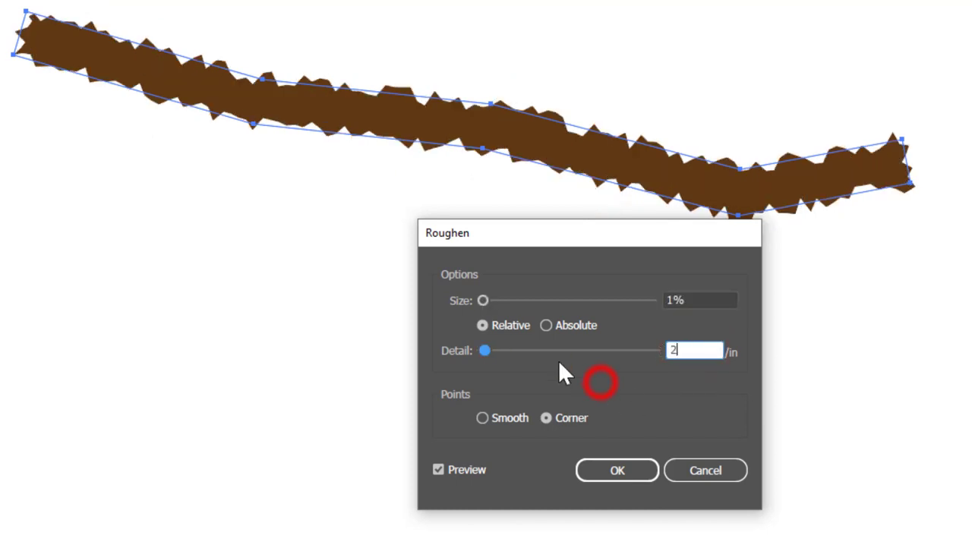
pyautogui.click(482, 419)
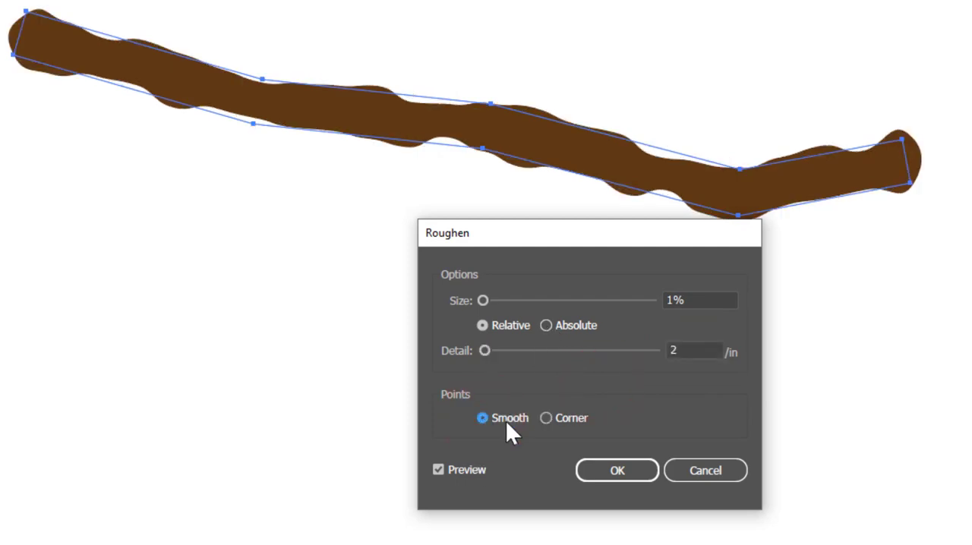
pyautogui.click(545, 418)
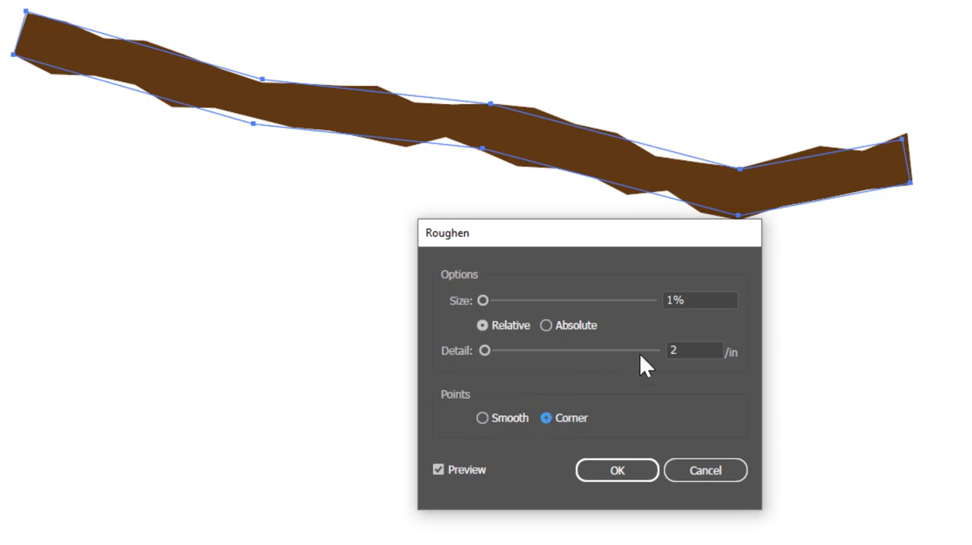
pyautogui.click(682, 352)
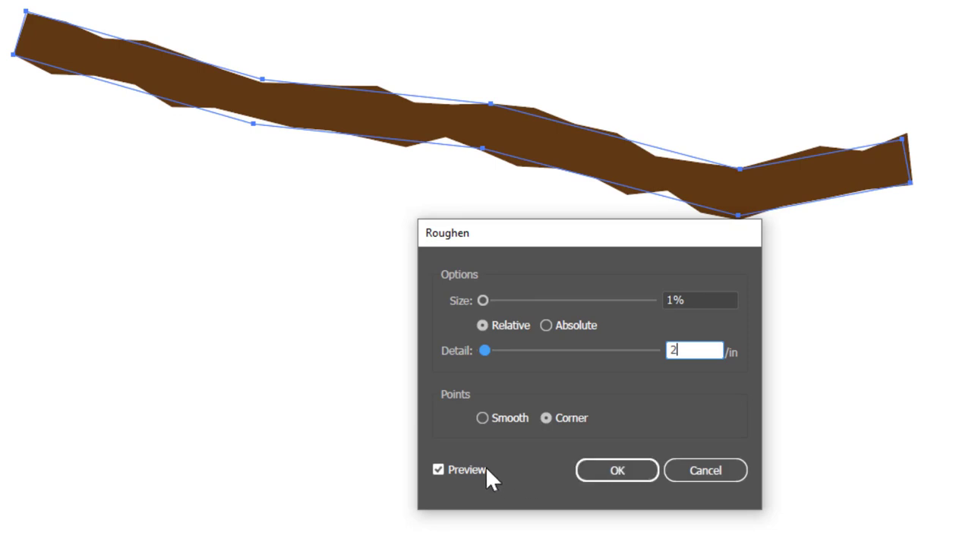
pyautogui.click(439, 470)
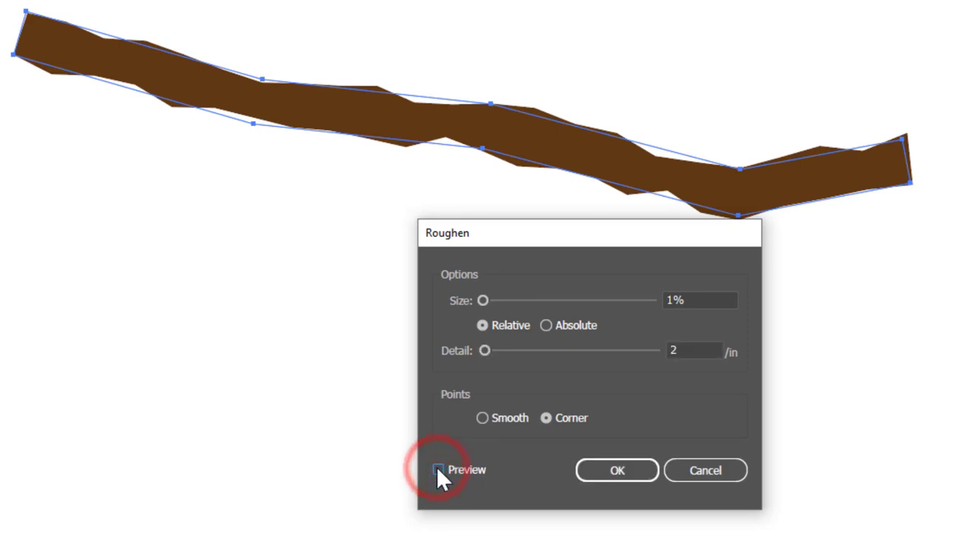
pyautogui.click(439, 470)
pyautogui.click(616, 470)
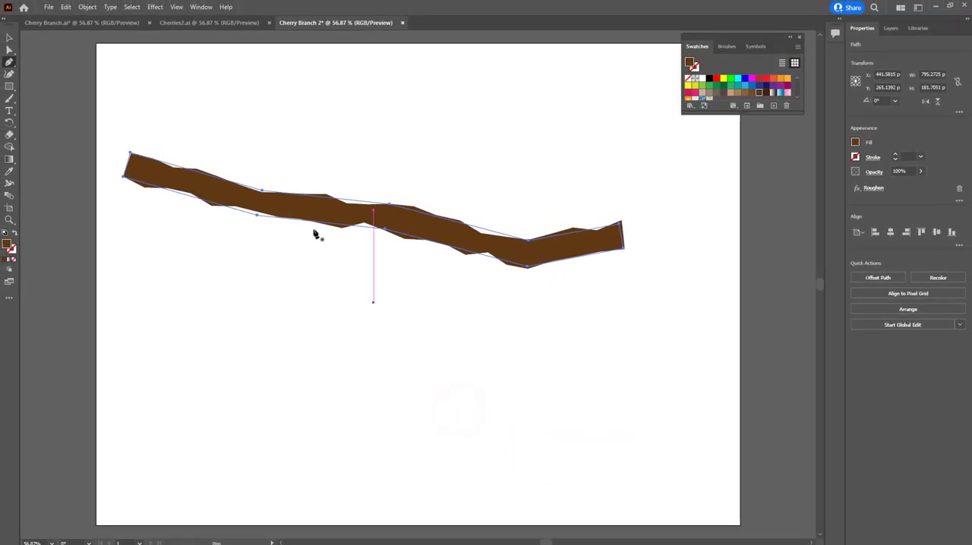
pyautogui.click(308, 282)
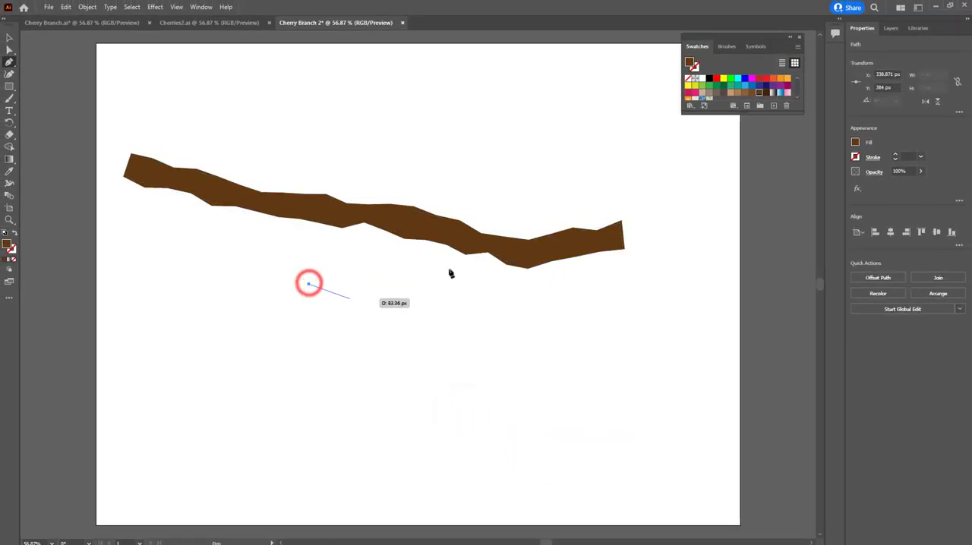
pyautogui.hotkey('ctrl', 'z')
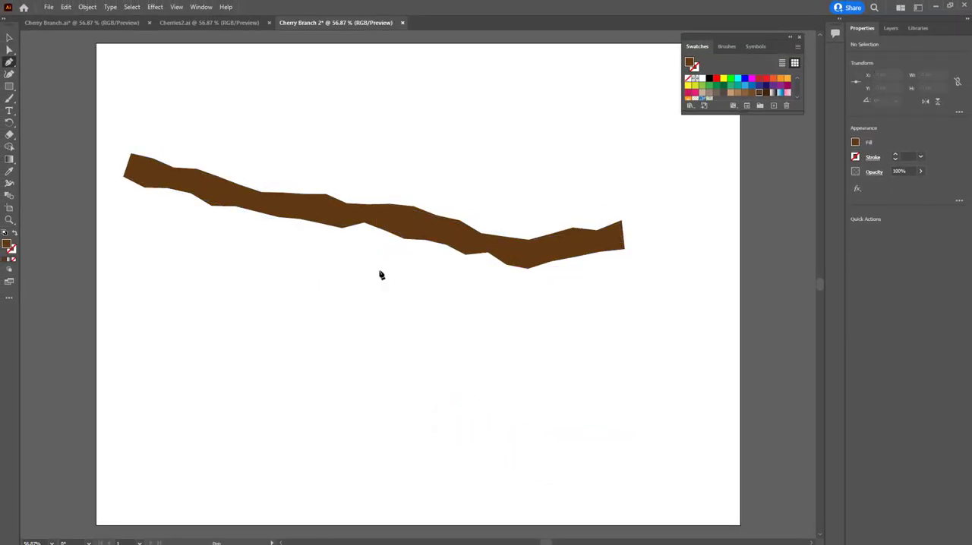
# Copy the complete cherry artwork from Cherries2.ai and paste it into the Cherry Branch 2 document
pyautogui.click(207, 23)
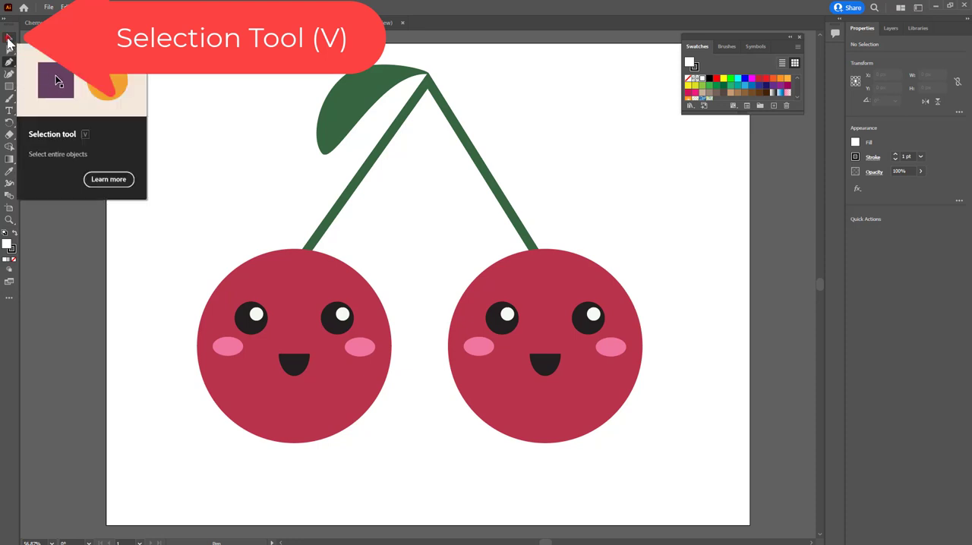
pyautogui.click(8, 38)
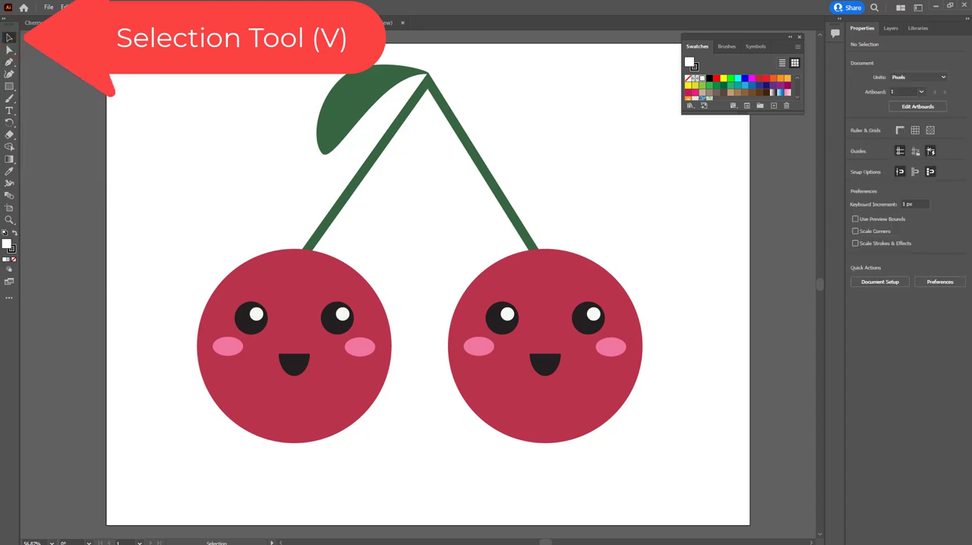
pyautogui.moveTo(173, 53); pyautogui.dragTo(667, 495)
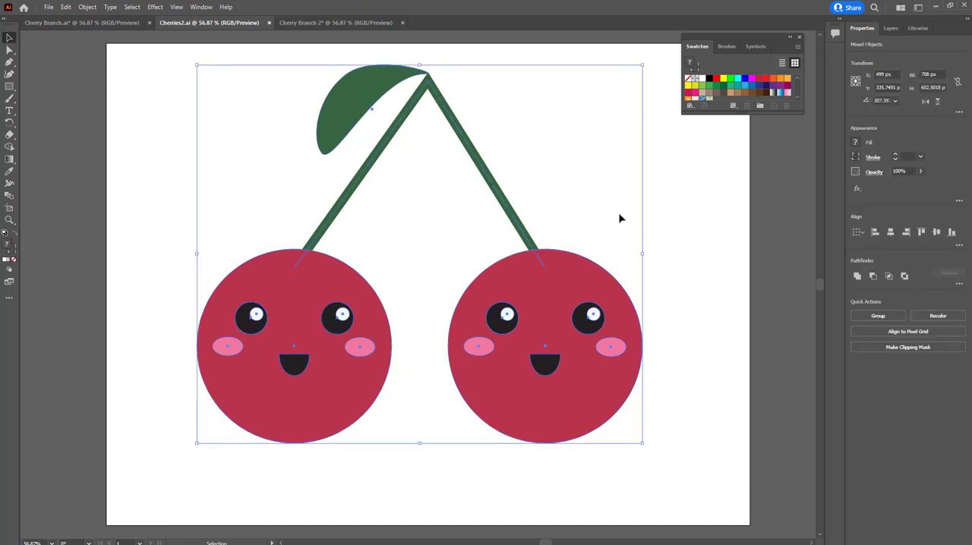
pyautogui.press('a')
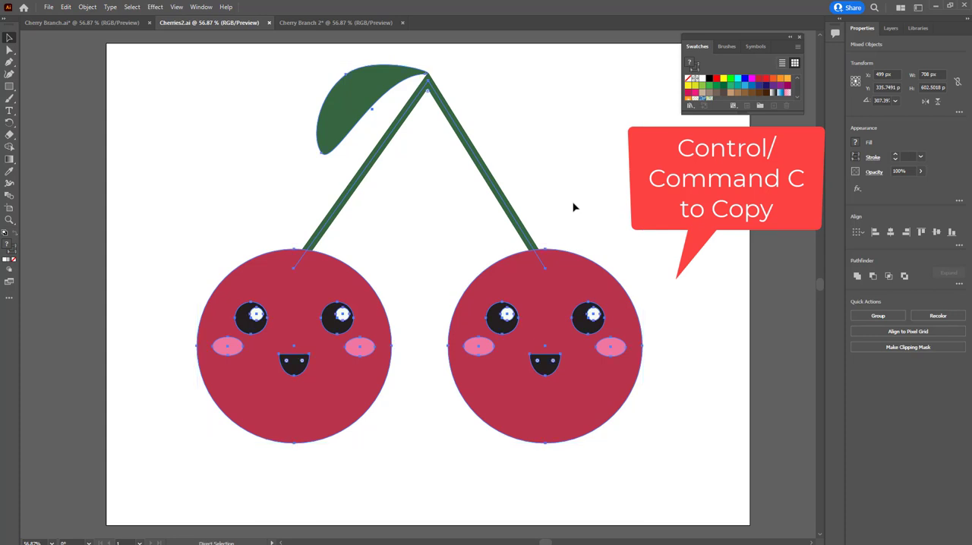
pyautogui.press('v')
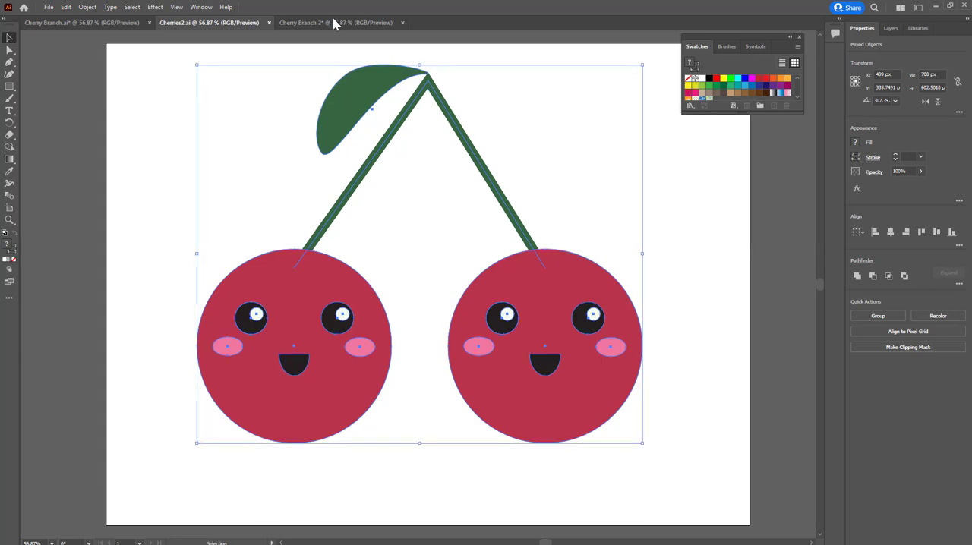
pyautogui.click(336, 22)
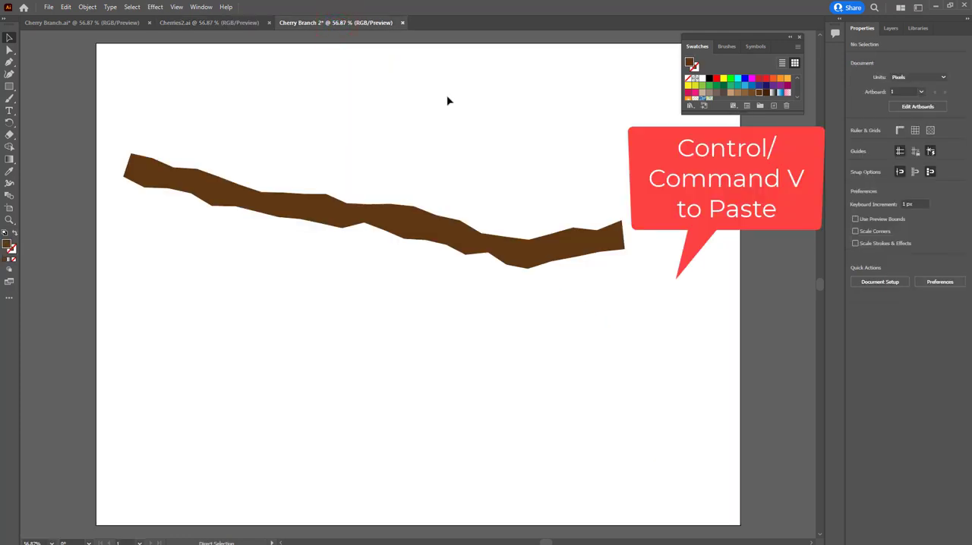
pyautogui.hotkey('ctrl', 'v')
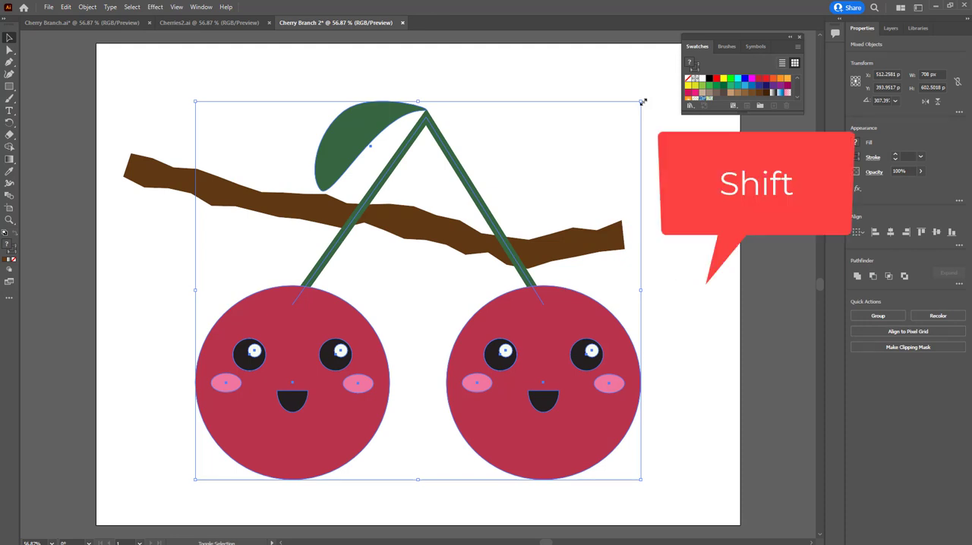
# Shrink the pasted cherry pair proportionally to about 327 px wide and hang it and a duplicate under the branch's middle and right part
pyautogui.moveTo(642, 101); pyautogui.dragTo(425, 305)
pyautogui.moveTo(427, 306); pyautogui.dragTo(427, 305)
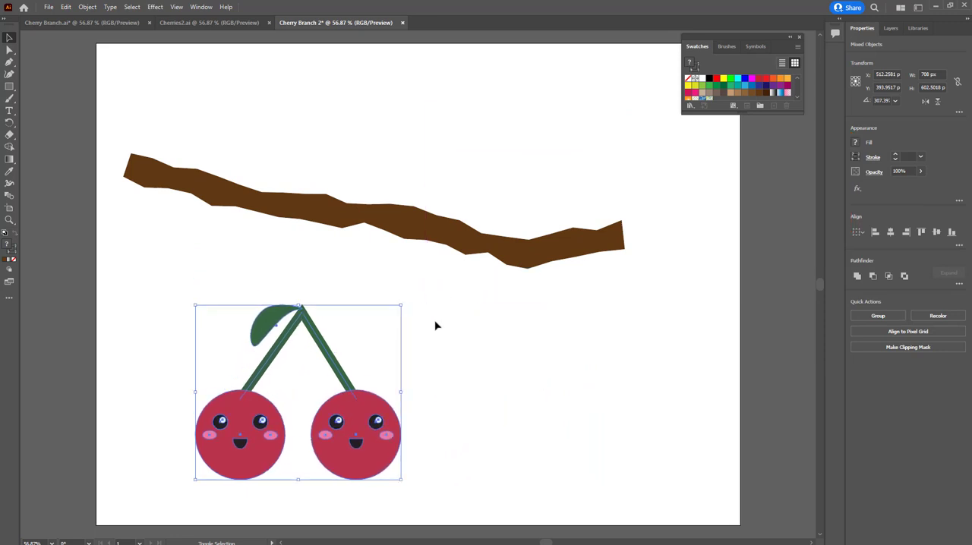
pyautogui.moveTo(351, 412); pyautogui.dragTo(395, 335)
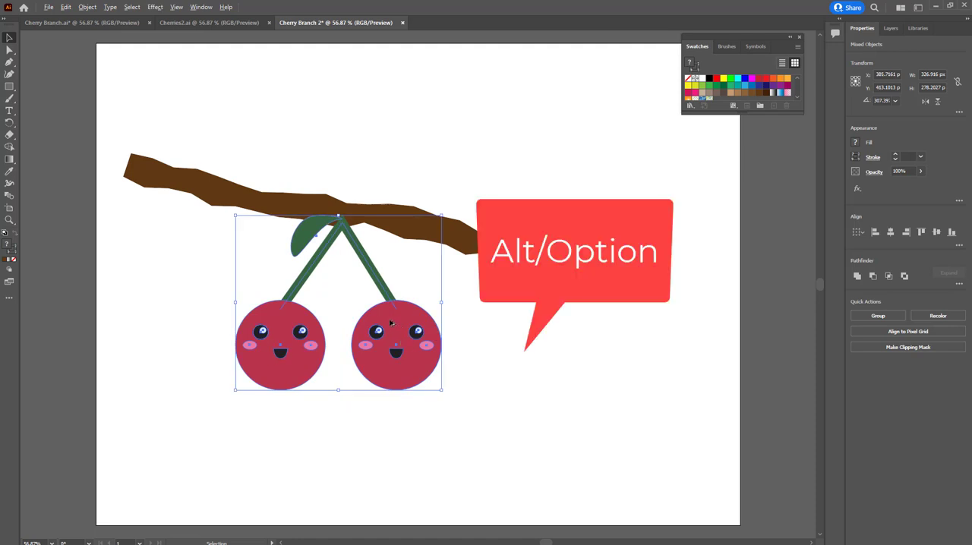
pyautogui.moveTo(391, 324); pyautogui.dragTo(579, 366)
pyautogui.click(677, 312)
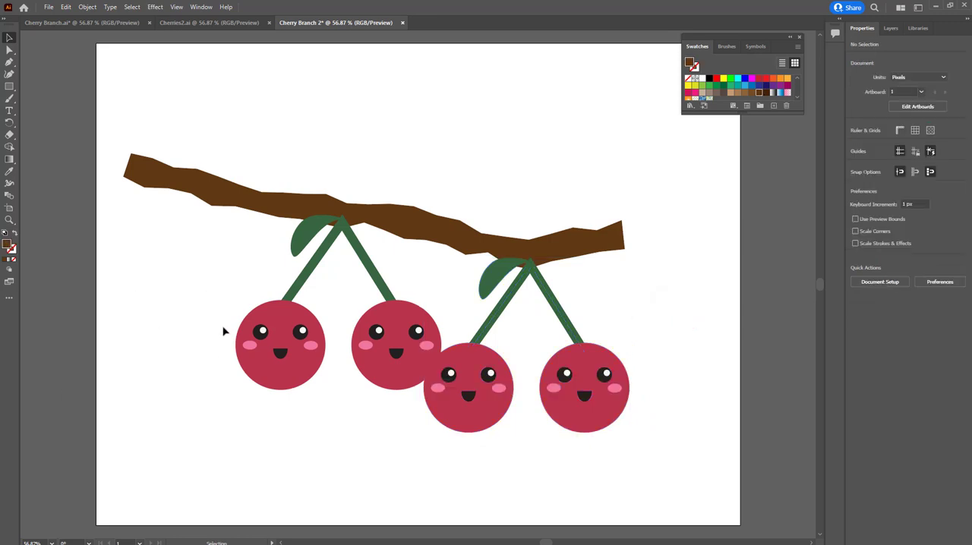
# Move the left pair's cherries closer together, the left one higher, and shift the right stem's end anchor onto its cherry
pyautogui.click(281, 339)
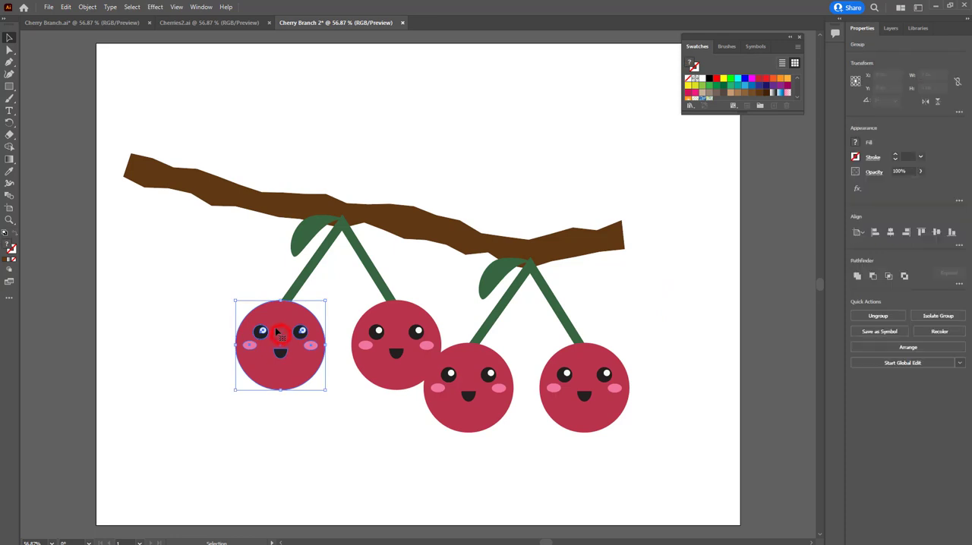
pyautogui.moveTo(282, 333); pyautogui.dragTo(292, 316)
pyautogui.click(399, 330)
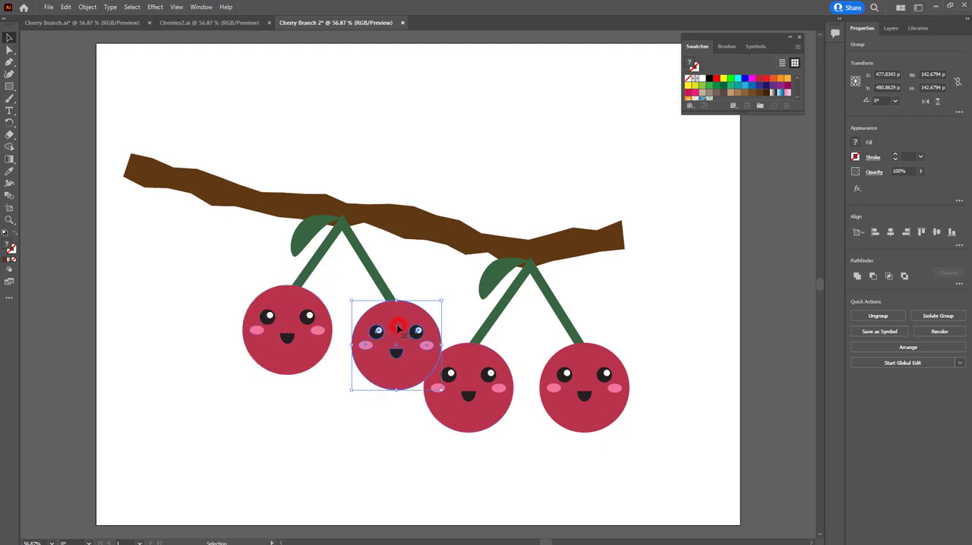
pyautogui.doubleClick(395, 331)
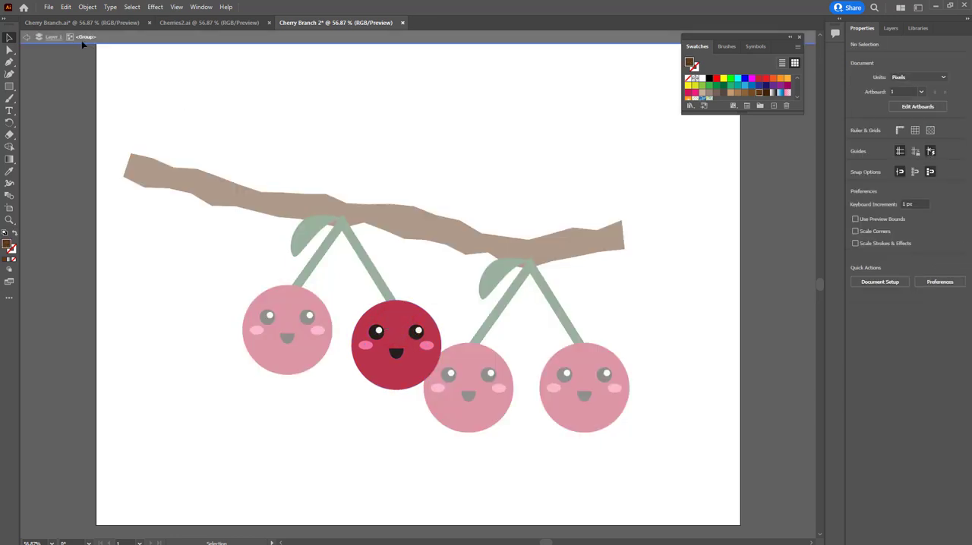
pyautogui.click(27, 38)
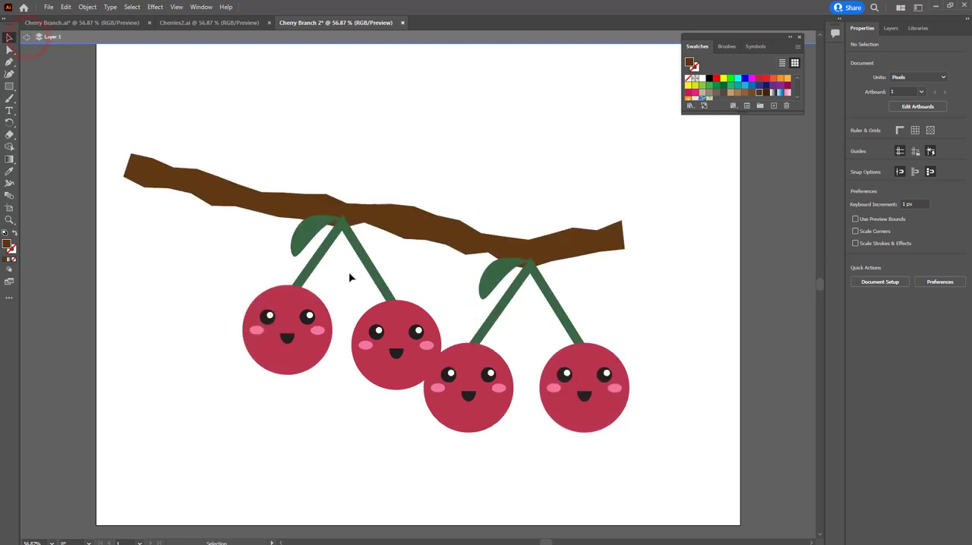
pyautogui.moveTo(400, 331); pyautogui.dragTo(380, 312)
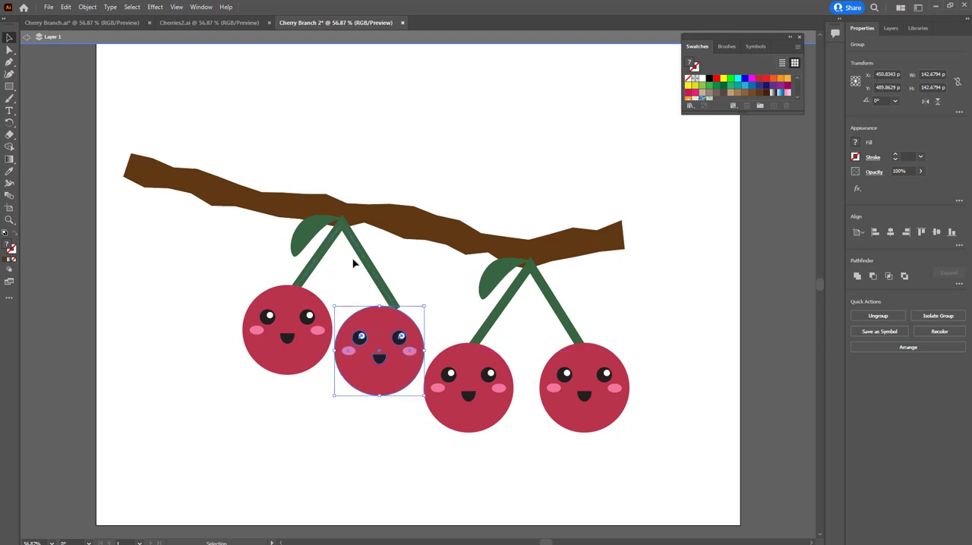
pyautogui.click(8, 50)
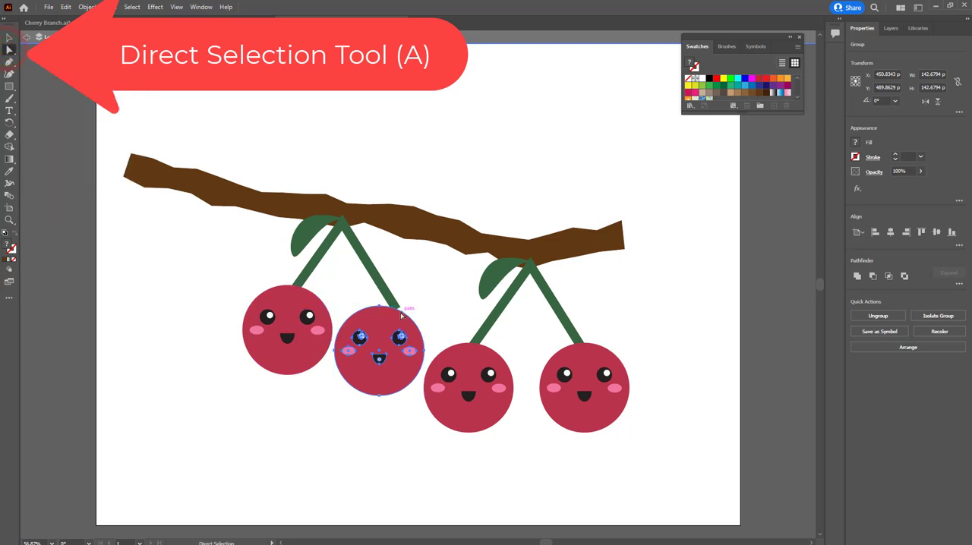
pyautogui.moveTo(397, 305); pyautogui.dragTo(380, 323)
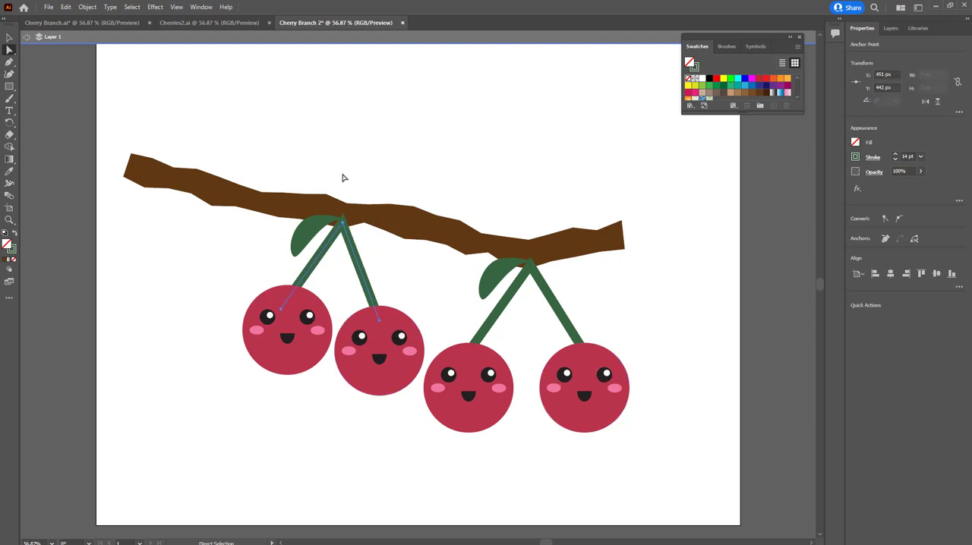
# Raise both cherries of the right pair along their stems and bring them closer together without overlapping the neighbouring pair
pyautogui.press('v')
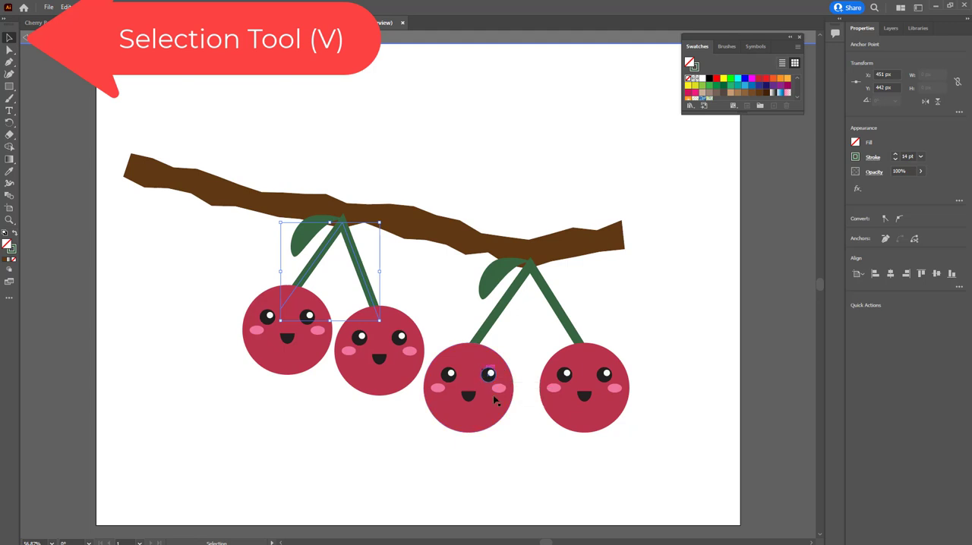
pyautogui.moveTo(482, 410)
pyautogui.mouseDown()
pyautogui.moveTo(483, 394)
pyautogui.moveTo(492, 395)
pyautogui.mouseUp()
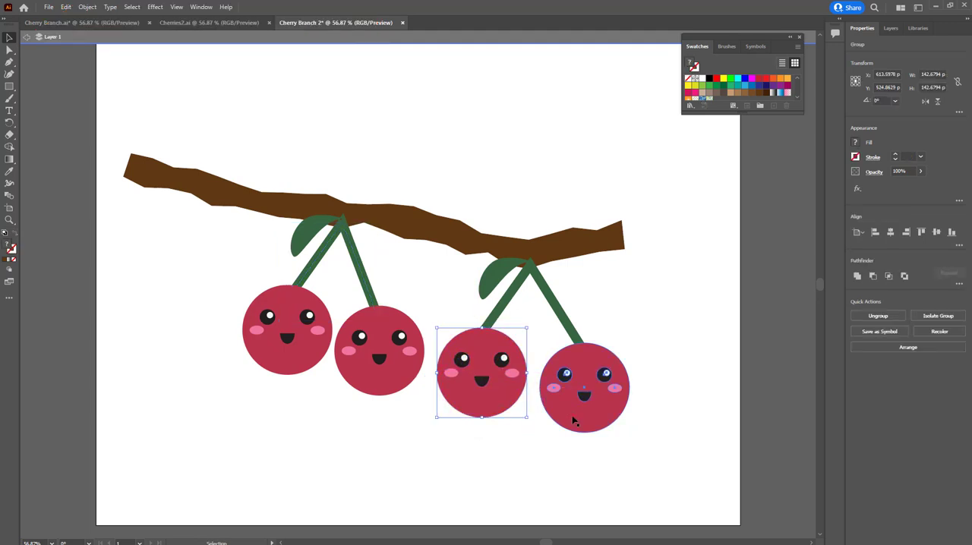
pyautogui.moveTo(573, 416); pyautogui.dragTo(566, 398)
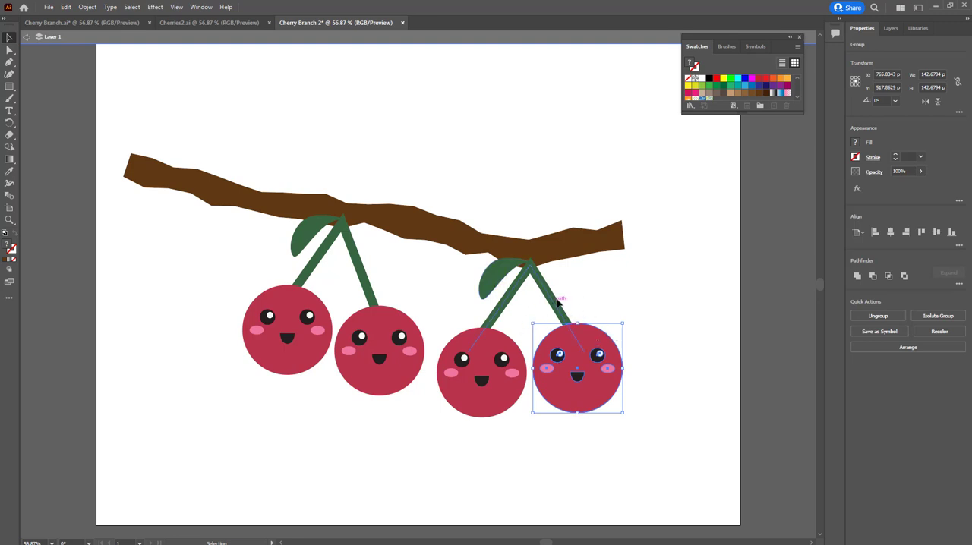
# Move both leaves off the stems to above the branch and rotate the right leaf to stand on the branch over the right pair
pyautogui.moveTo(501, 276); pyautogui.dragTo(523, 128)
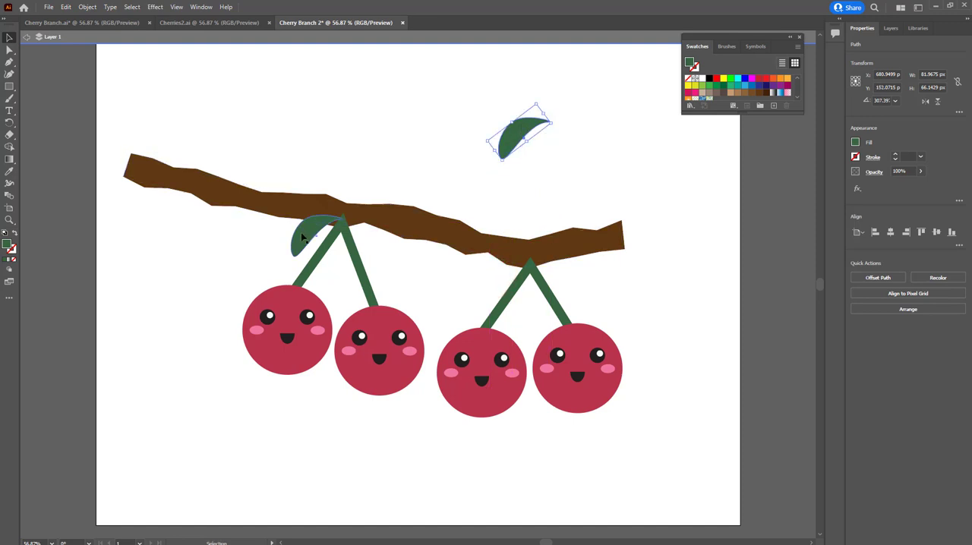
pyautogui.moveTo(302, 238); pyautogui.dragTo(281, 126)
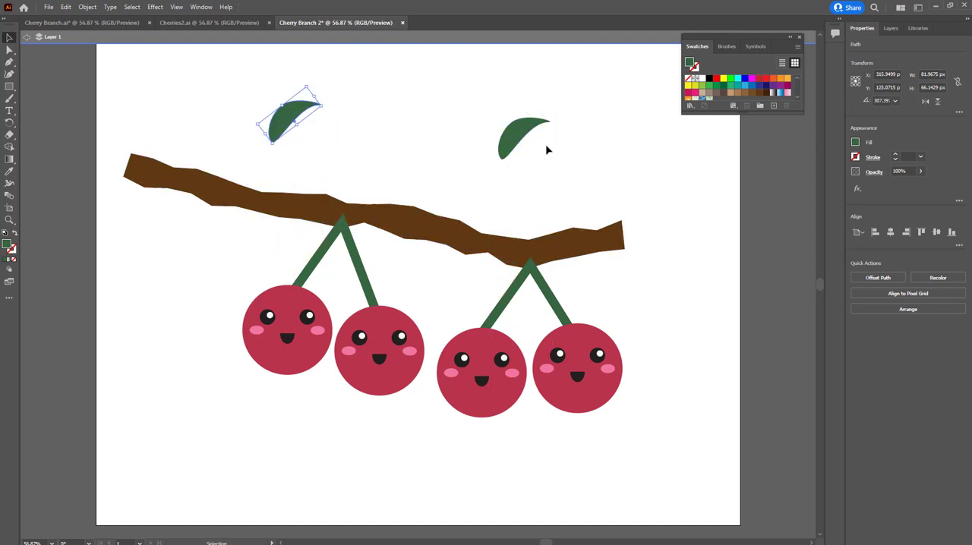
pyautogui.click(522, 133)
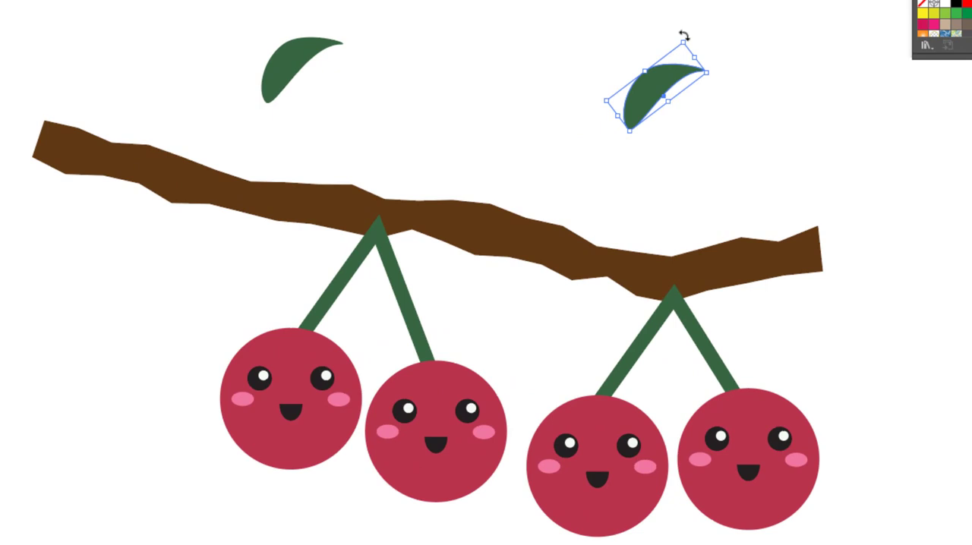
pyautogui.moveTo(684, 35); pyautogui.dragTo(672, 225)
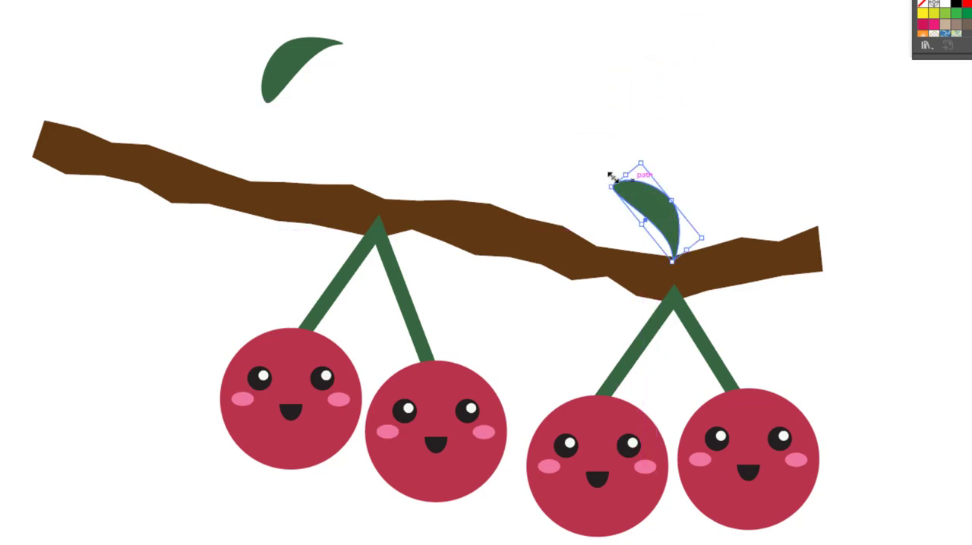
pyautogui.press('shift')
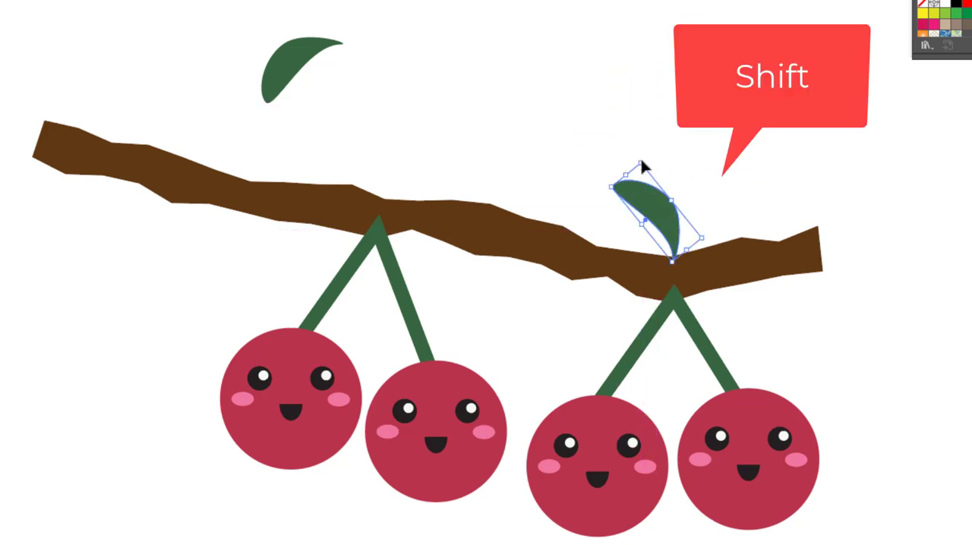